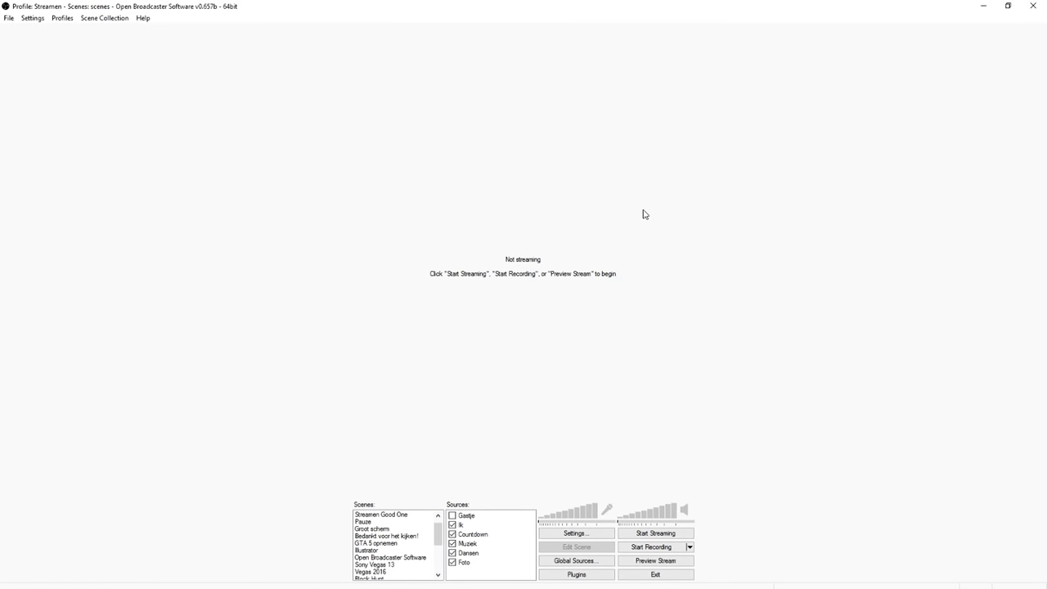
- Select the empty Scene 3 in OBS and start the stream preview
scroll(397, 536, down, 4)
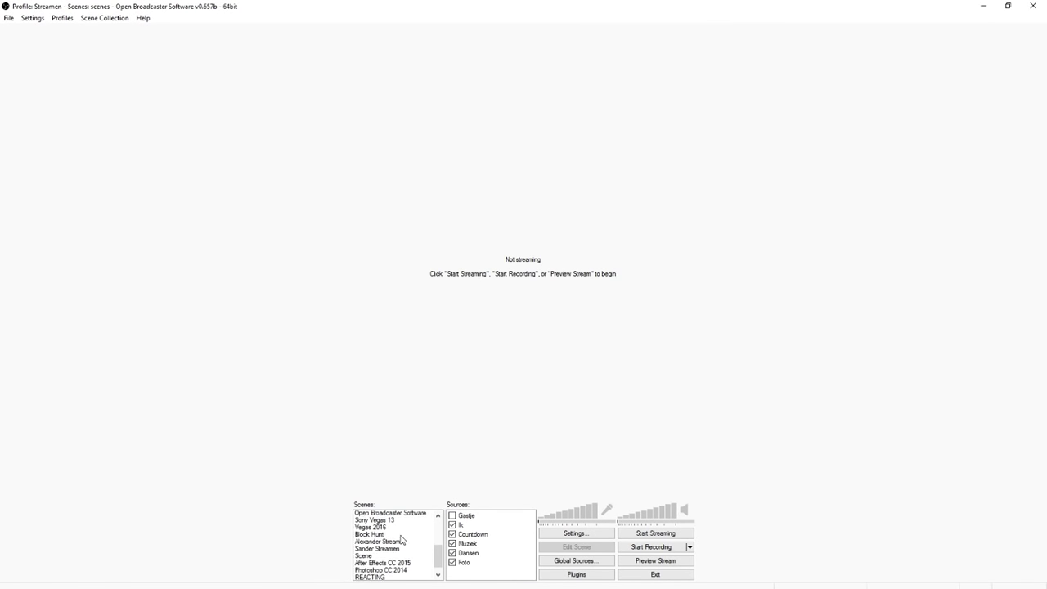
click(386, 573)
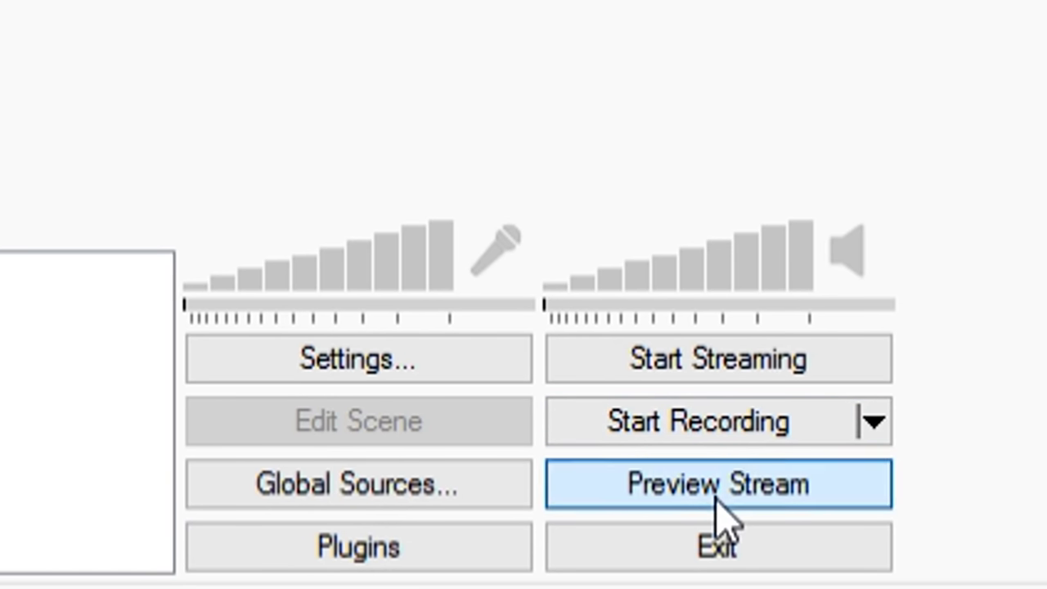
click(716, 495)
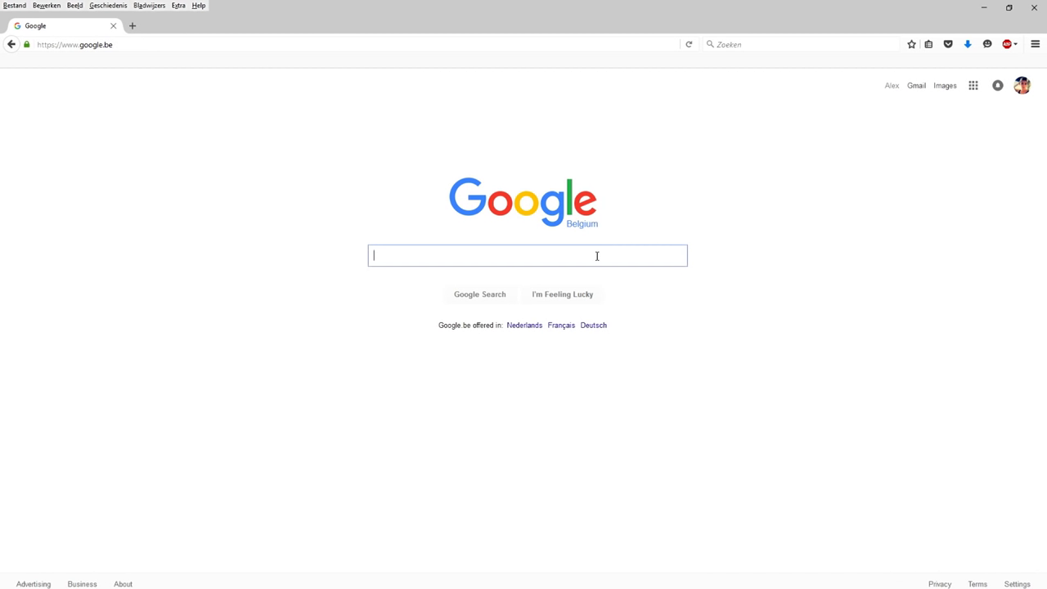
- Search Google for 'snaz' and follow the obsproject.com result to the developer's Snaz page
text(snaz)
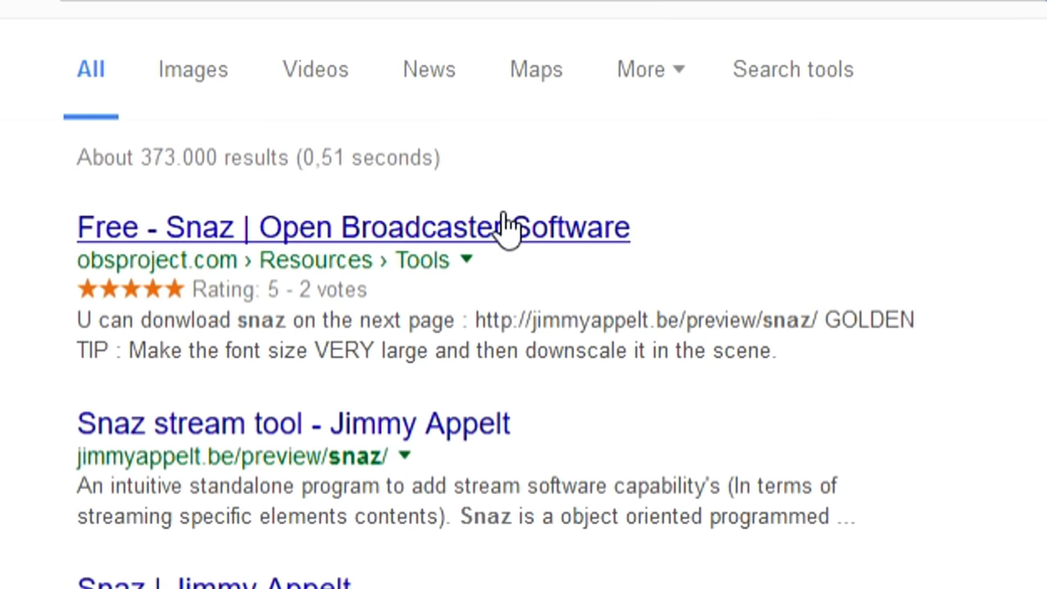
click(160, 172)
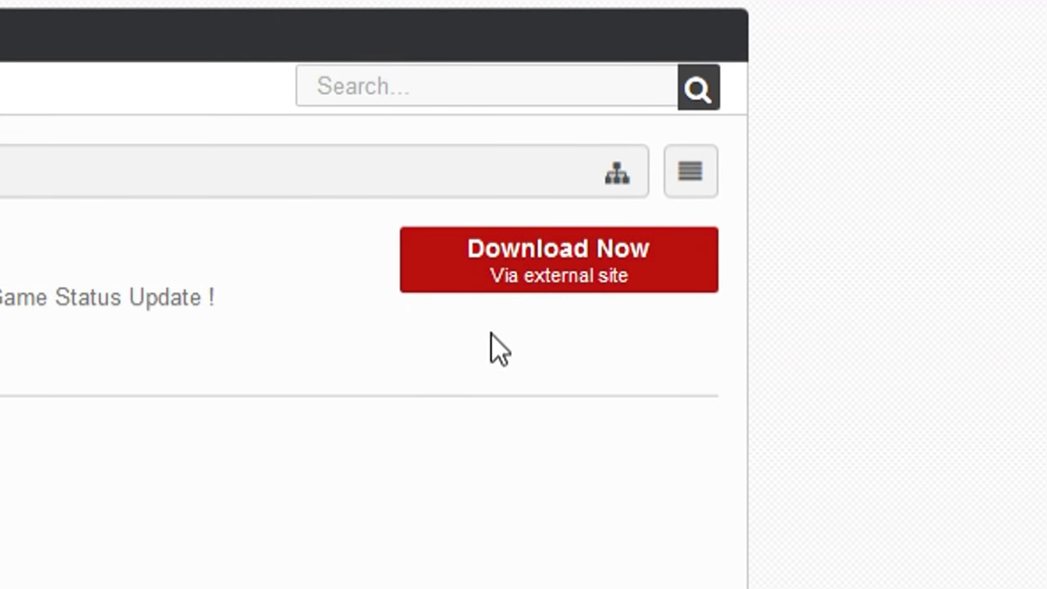
click(558, 259)
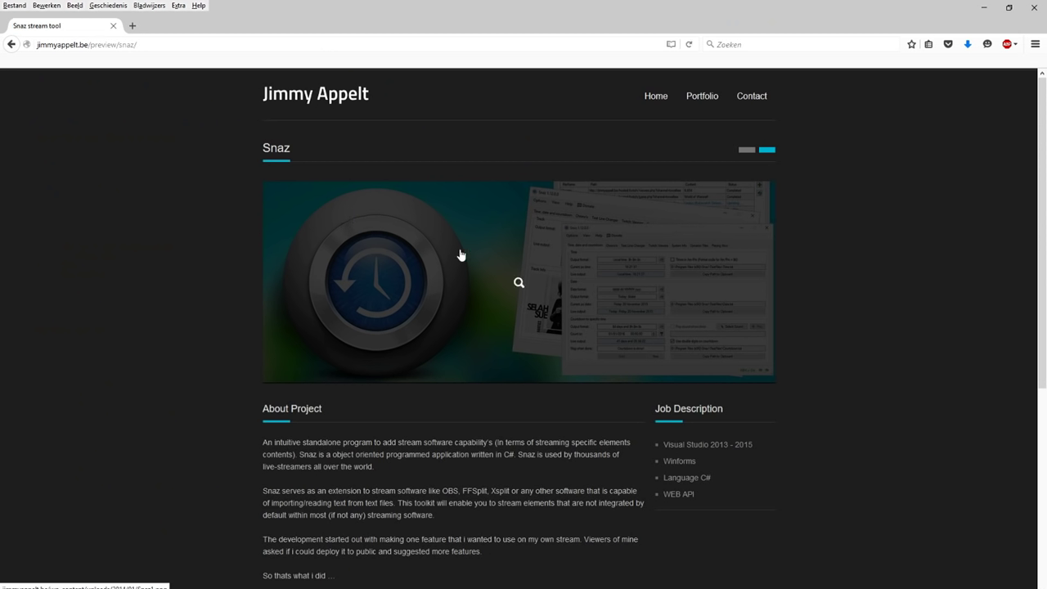
- Download the Snaz installer and save SnazSetup.exe to disk
scroll(460, 254, down, 3)
scroll(460, 253, up, 3)
scroll(460, 253, down, 4)
click(301, 332)
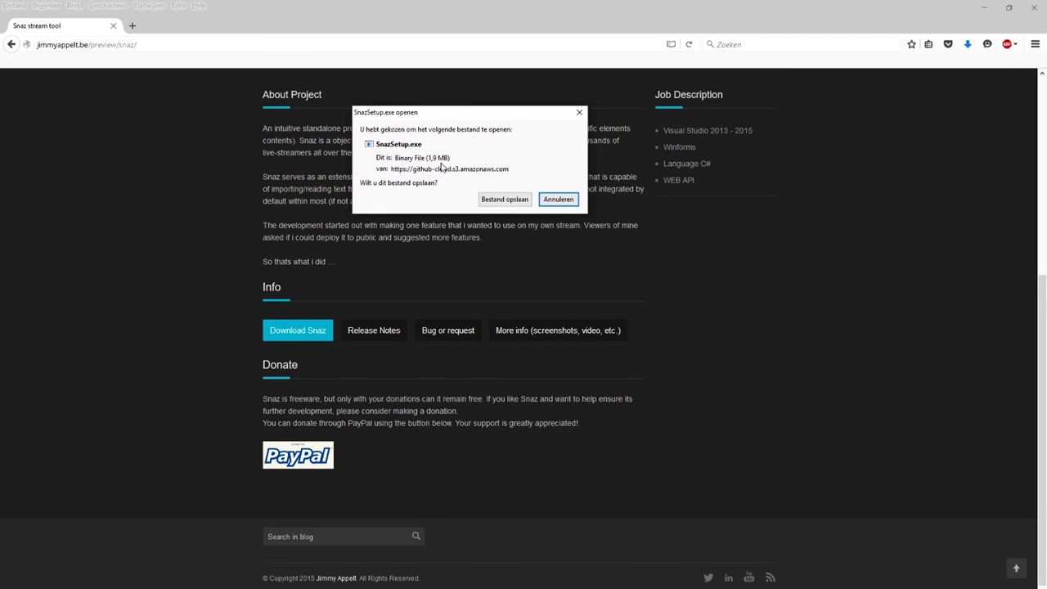
click(507, 200)
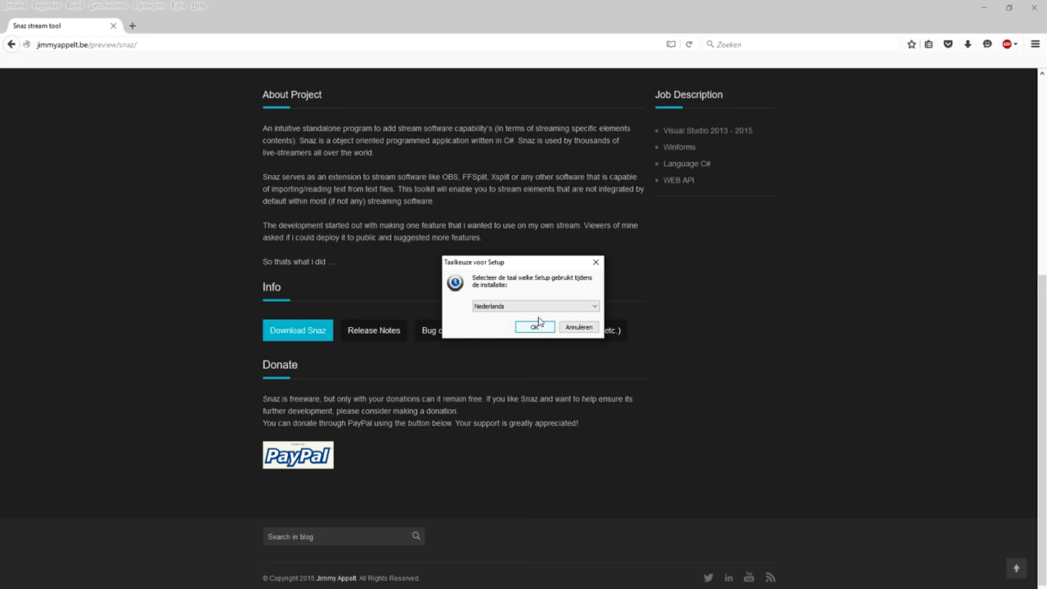
- Install Snaz in English to the default folder and launch it when setup finishes
click(543, 307)
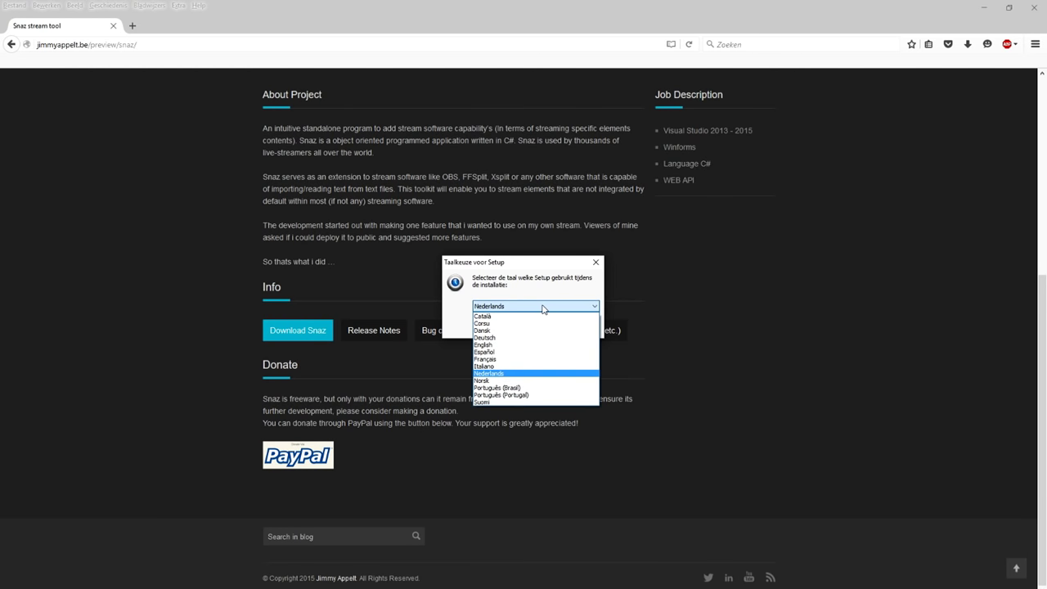
click(531, 344)
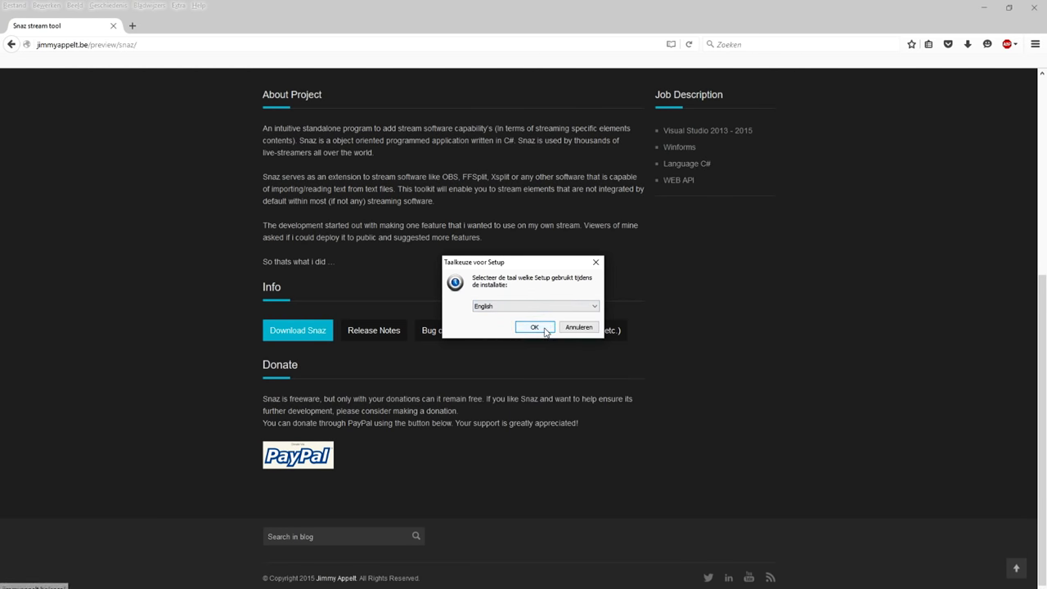
click(534, 327)
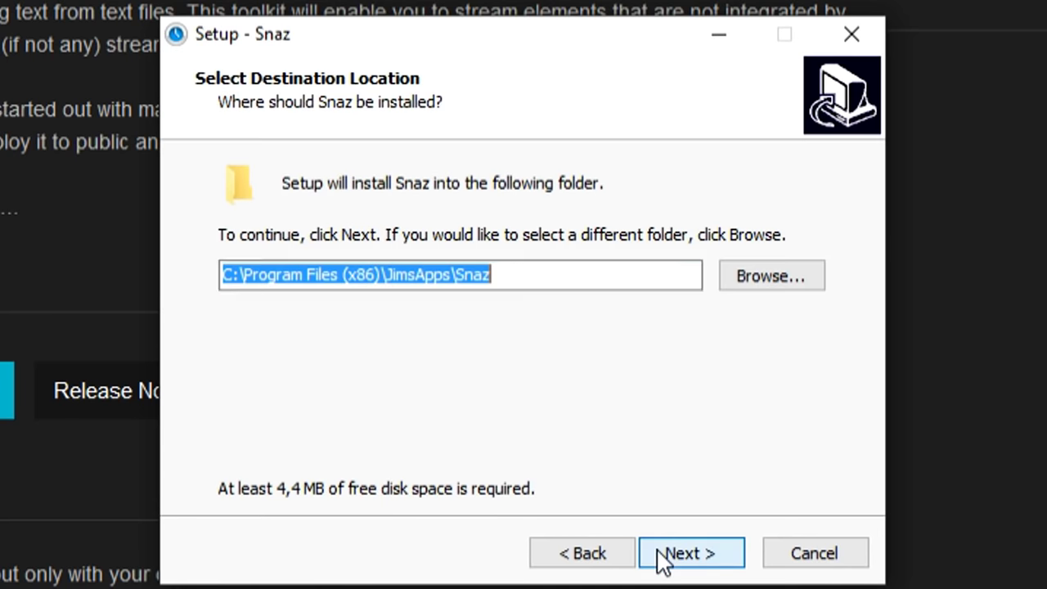
click(664, 556)
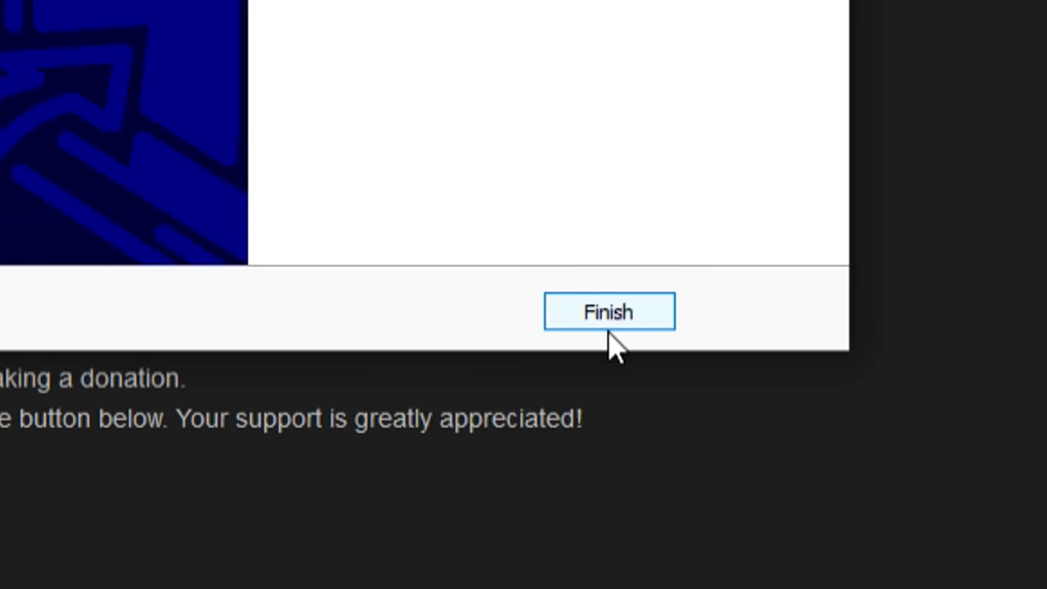
click(638, 501)
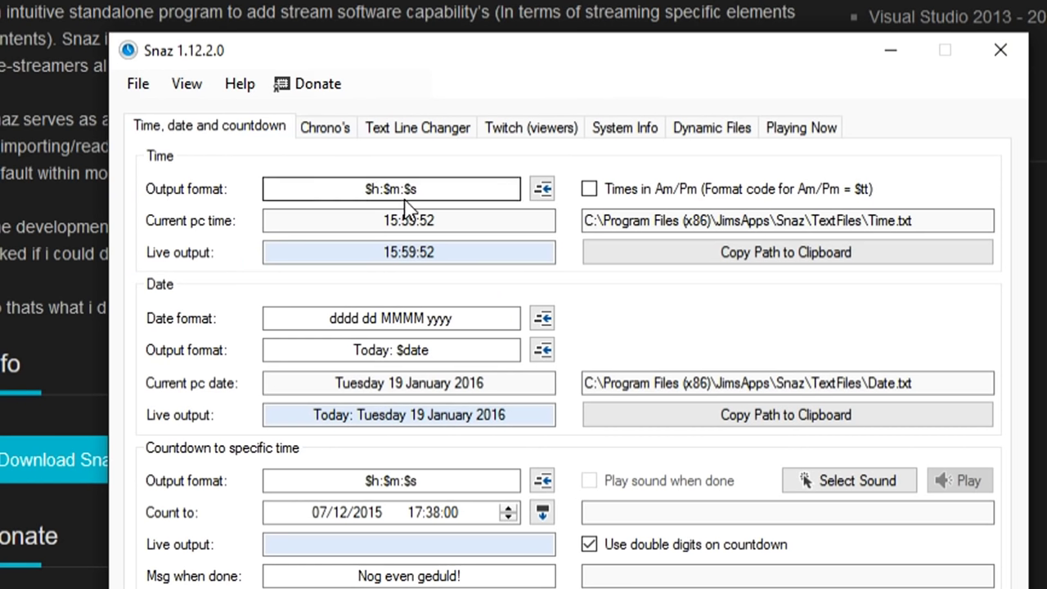
- Inspect the $h:$m:$s time output format and the current PC time field
click(330, 188)
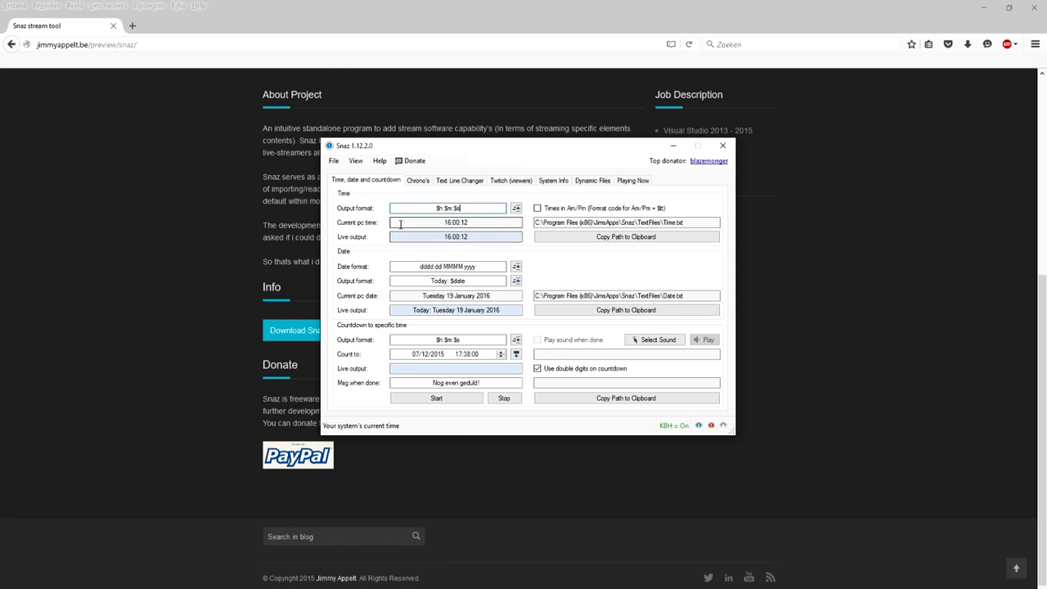
double_click(489, 222)
click(489, 222)
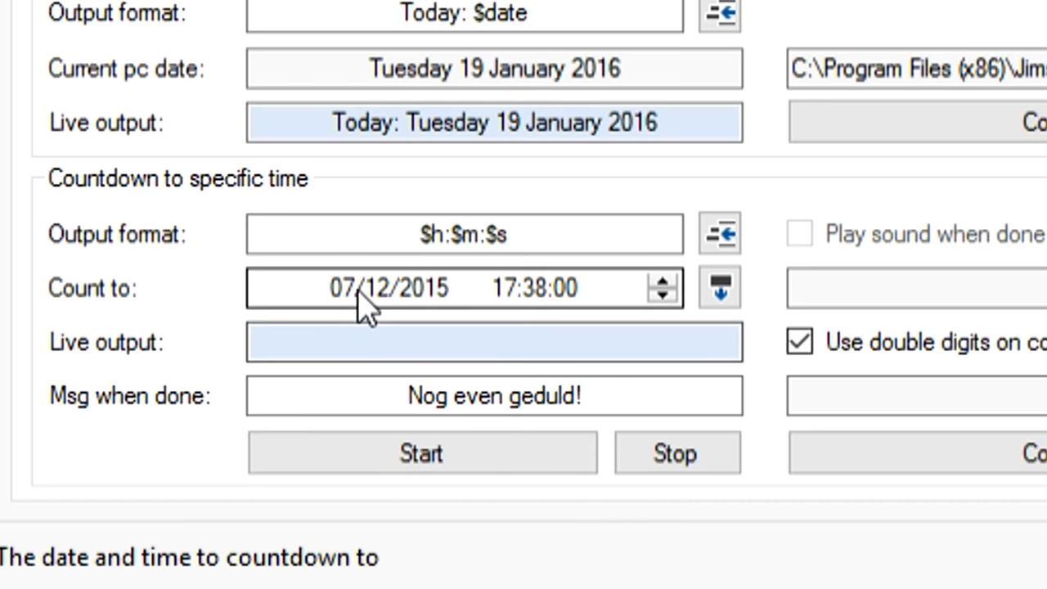
- Set the countdown target to 19/01/2016 17:00:00
click(336, 290)
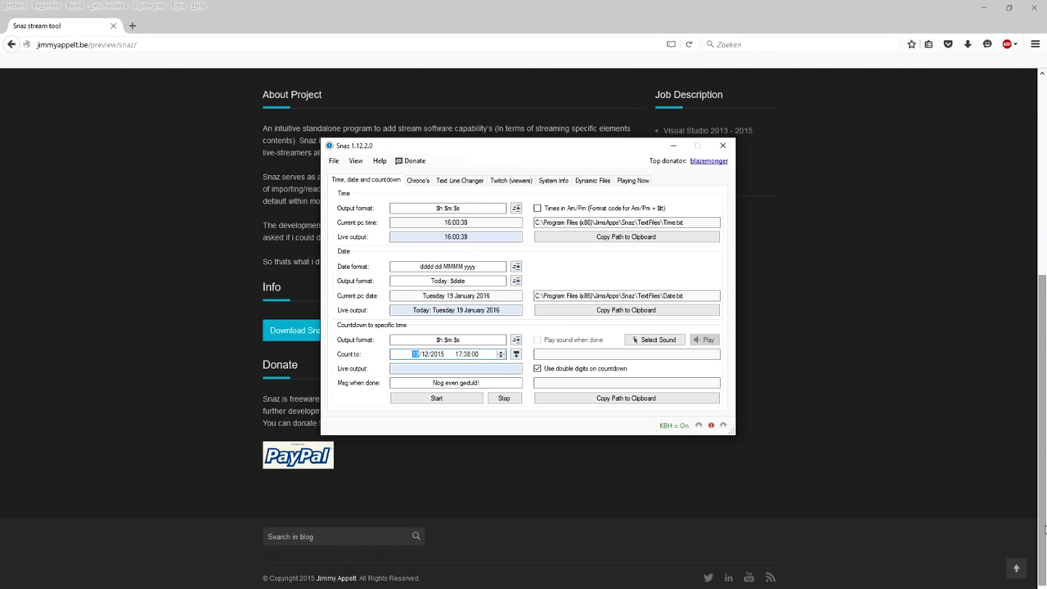
key(Right)
text(01)
key(Right)
text(2016)
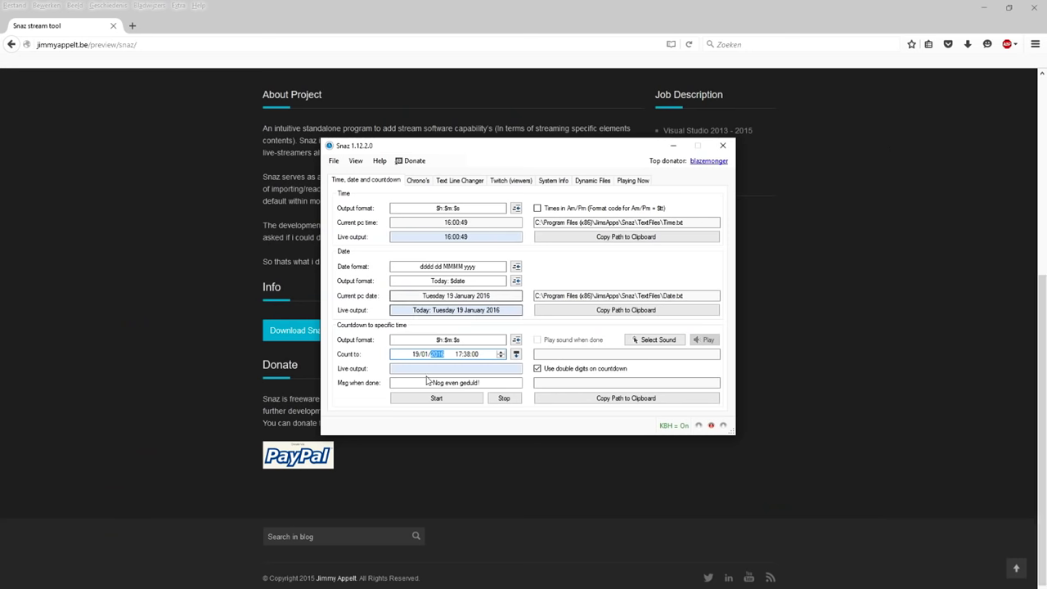
click(469, 355)
text(00)
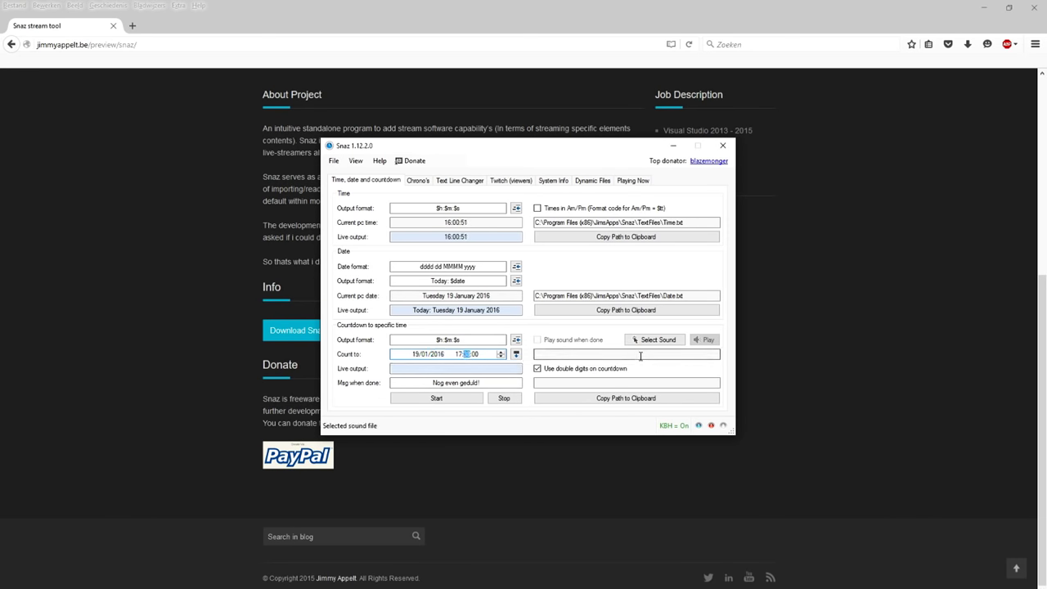
- Start the countdown, check its live output value, then stop it
click(448, 399)
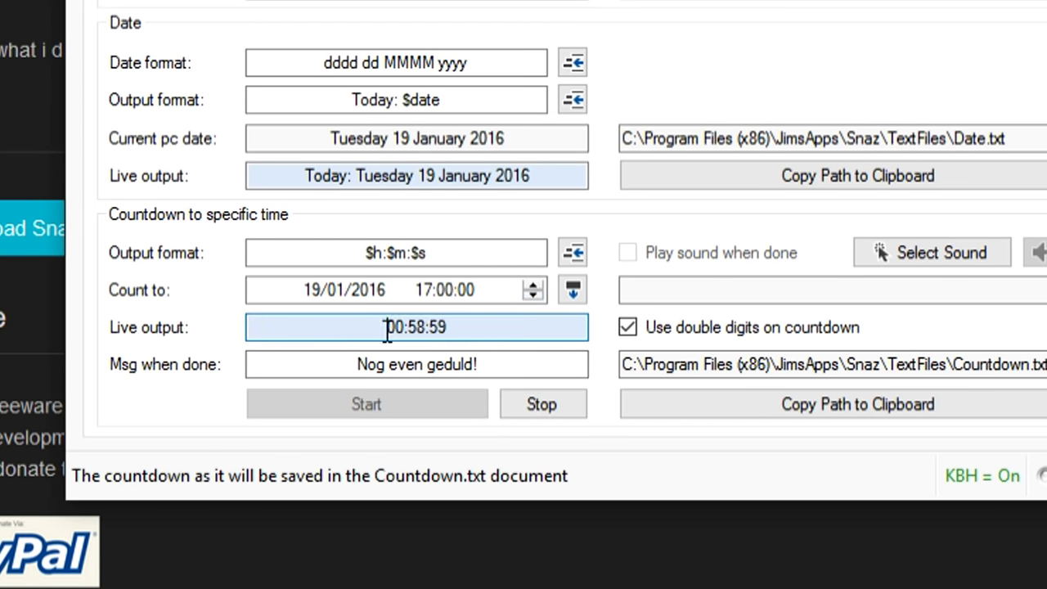
drag(364, 328, 465, 331)
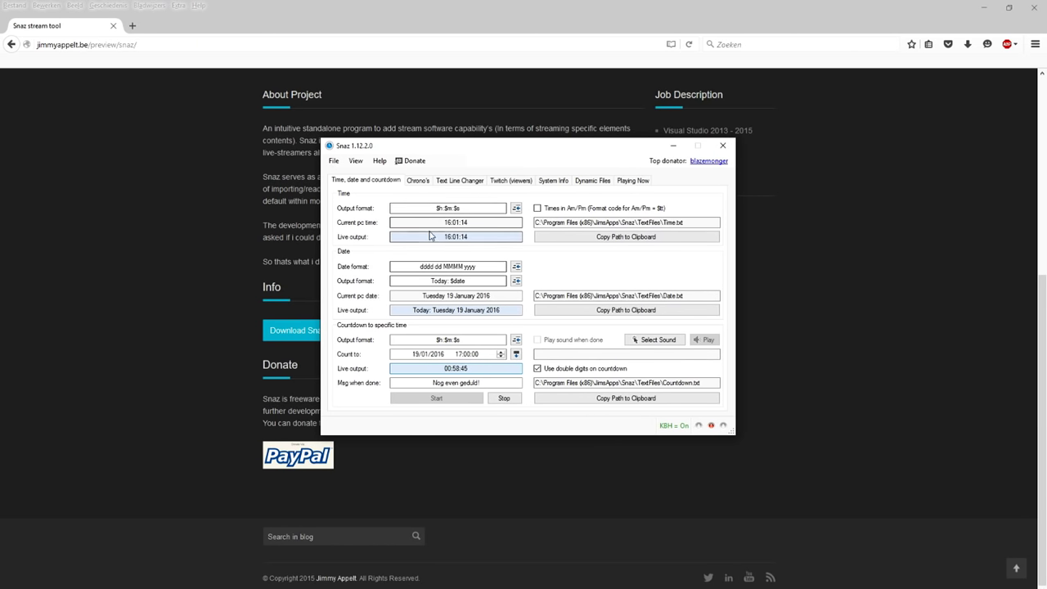
click(503, 397)
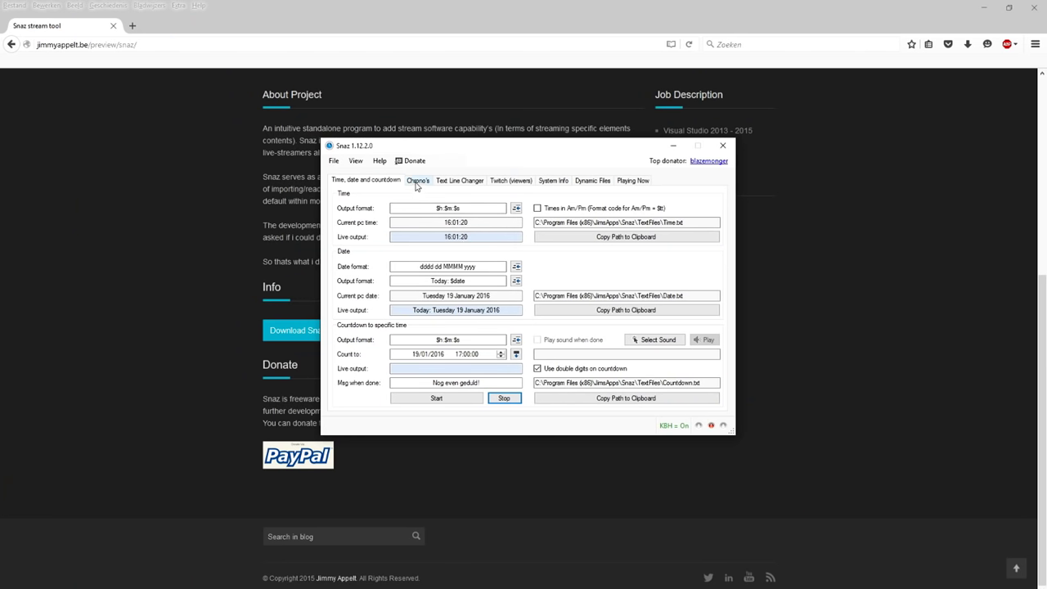
- Test the Chrono Up timer, reset it to zero, and return to the time, date and countdown tab
click(416, 180)
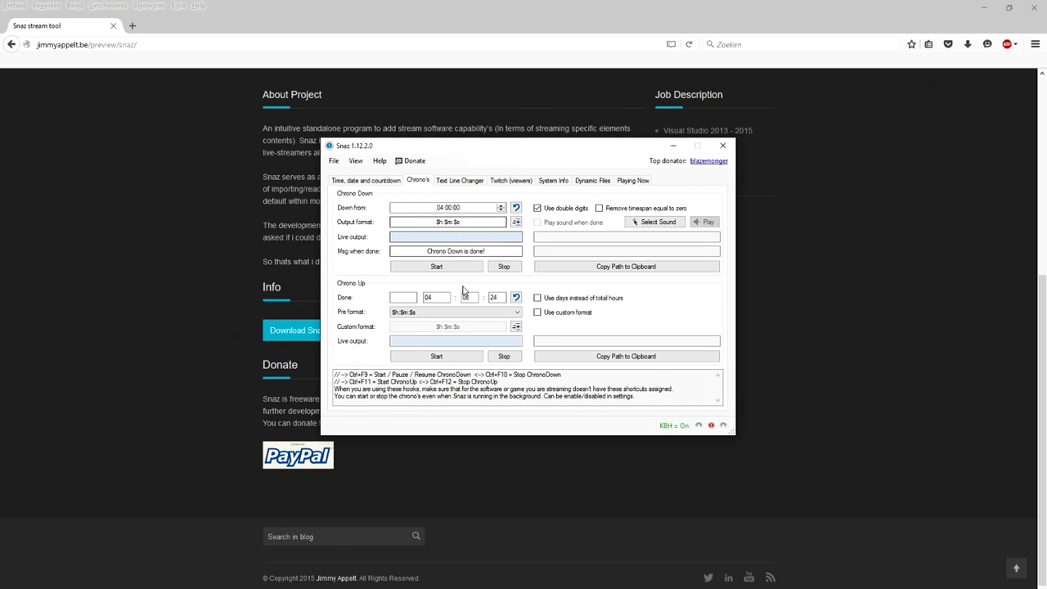
click(516, 297)
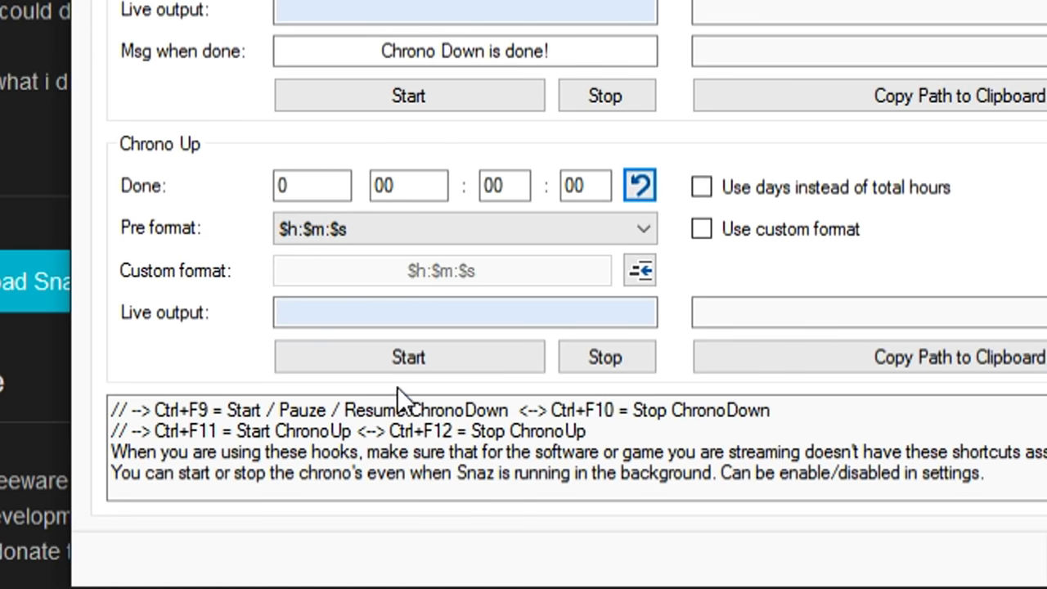
click(441, 356)
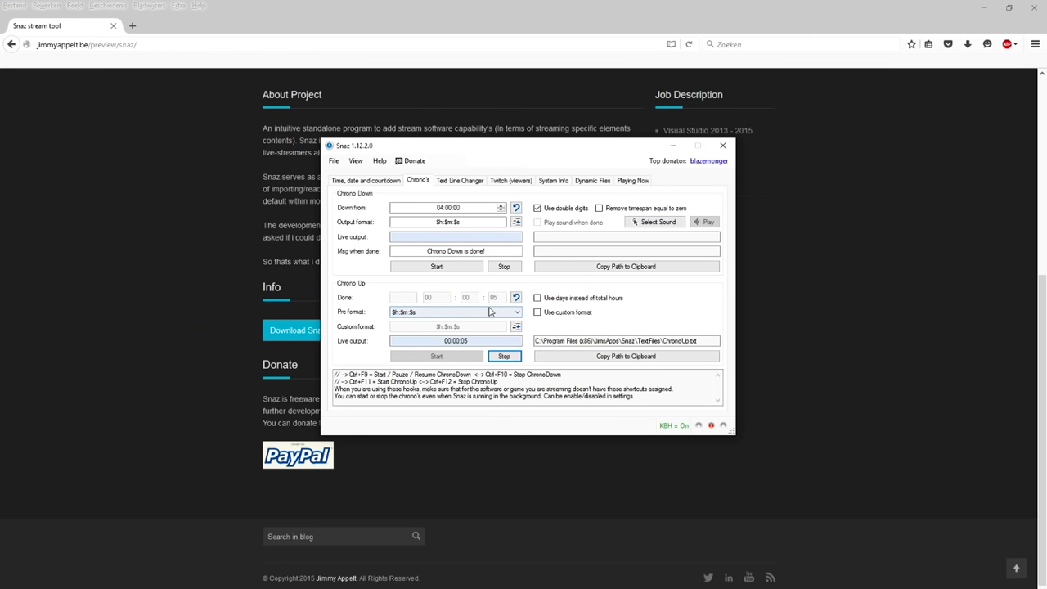
click(505, 356)
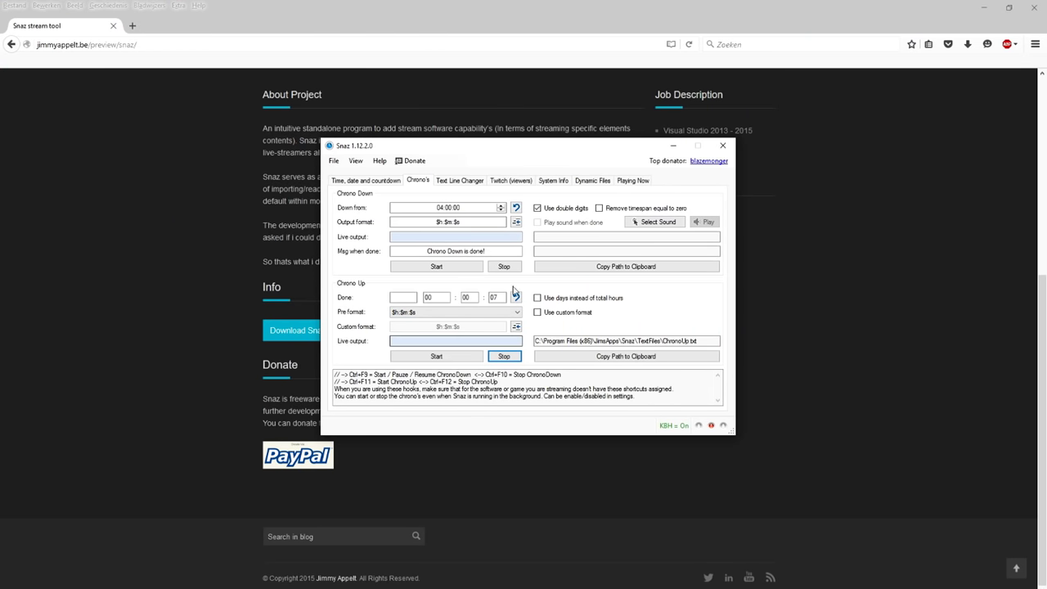
click(515, 298)
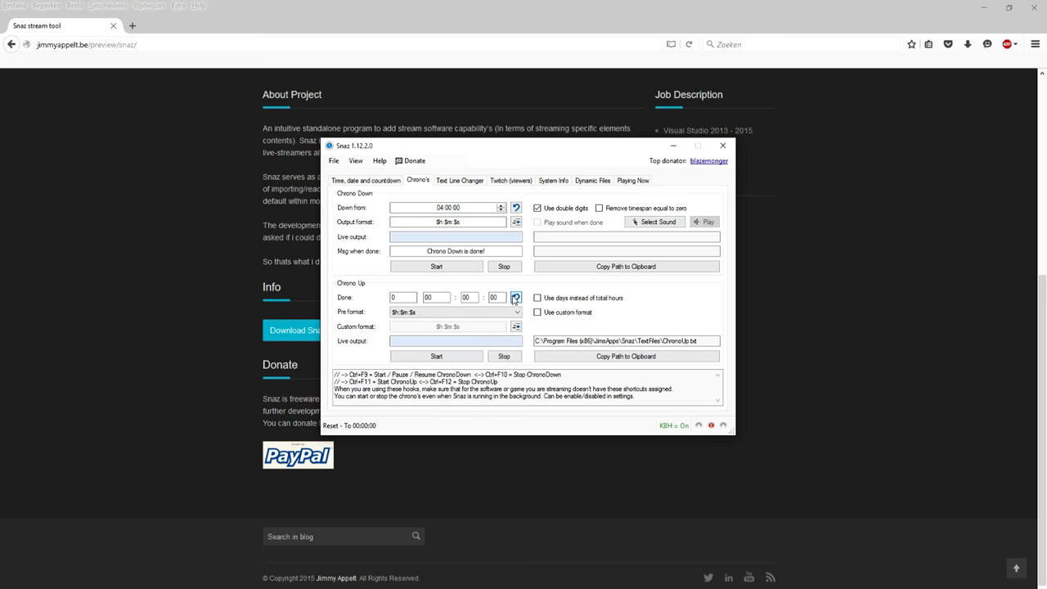
click(378, 180)
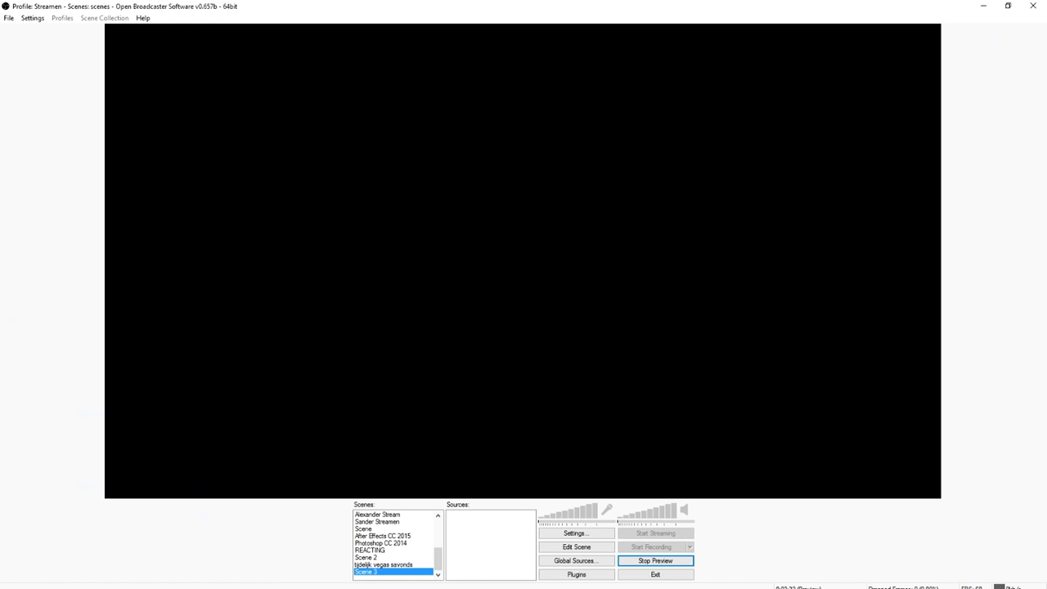
- Toggle Times in Am/Pm on and back off, then copy the Time.txt path to the clipboard
key(alt+Tab)
drag(477, 156, 486, 86)
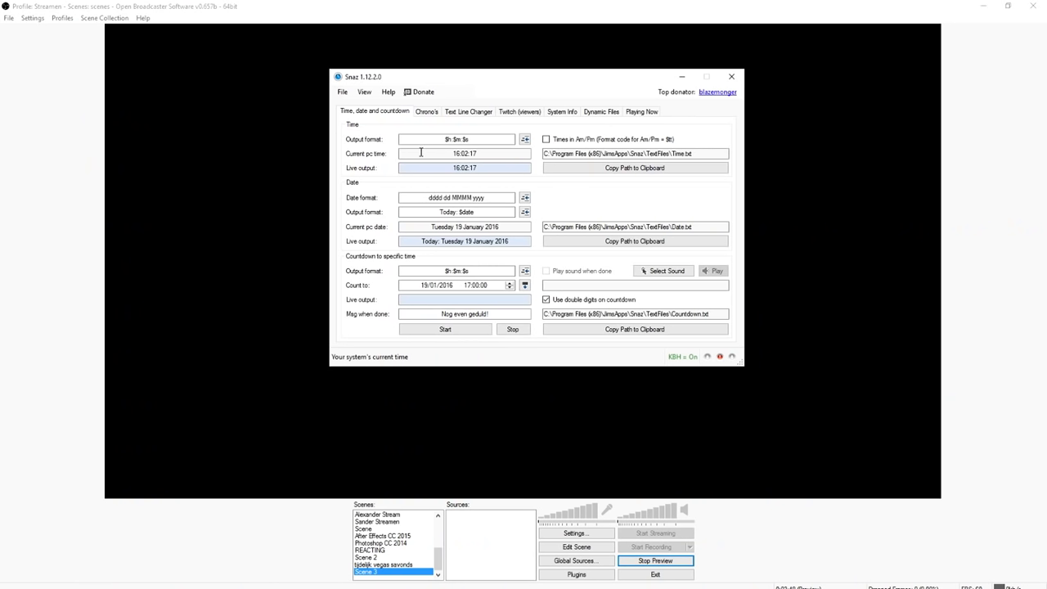
double_click(491, 152)
click(505, 153)
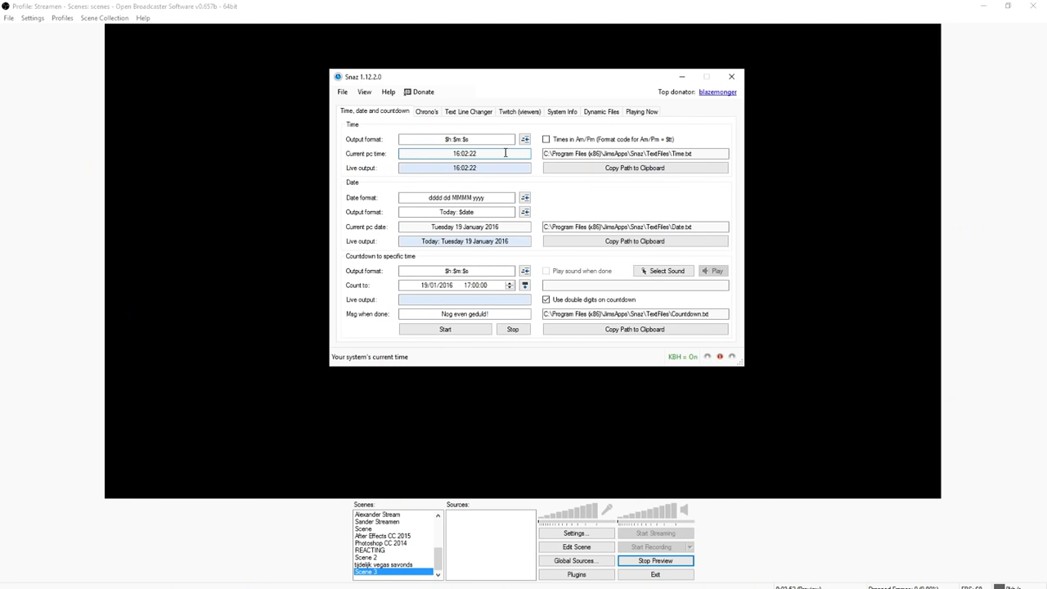
click(546, 140)
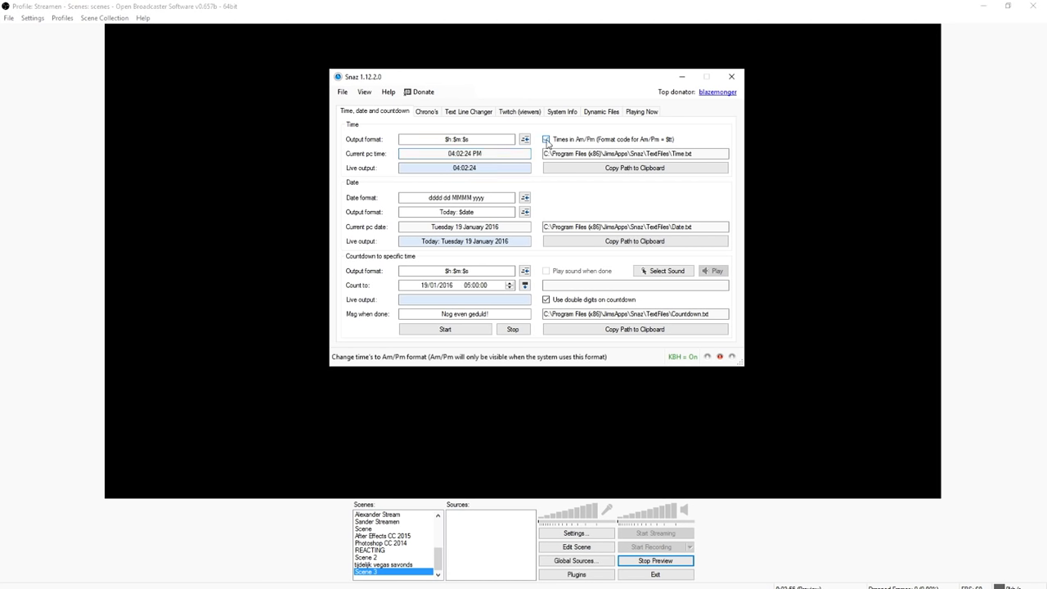
click(546, 140)
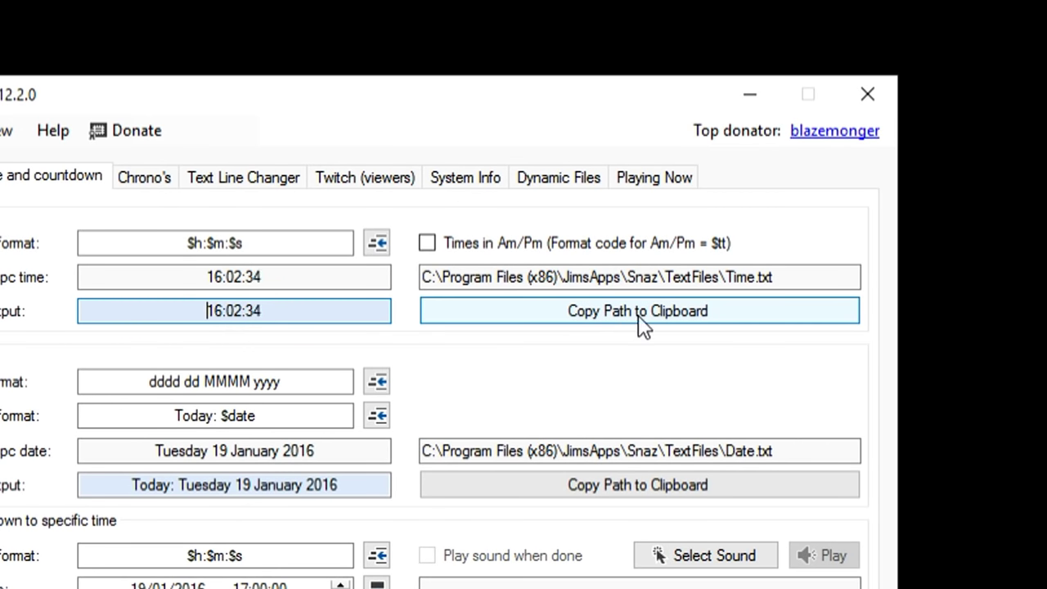
click(643, 325)
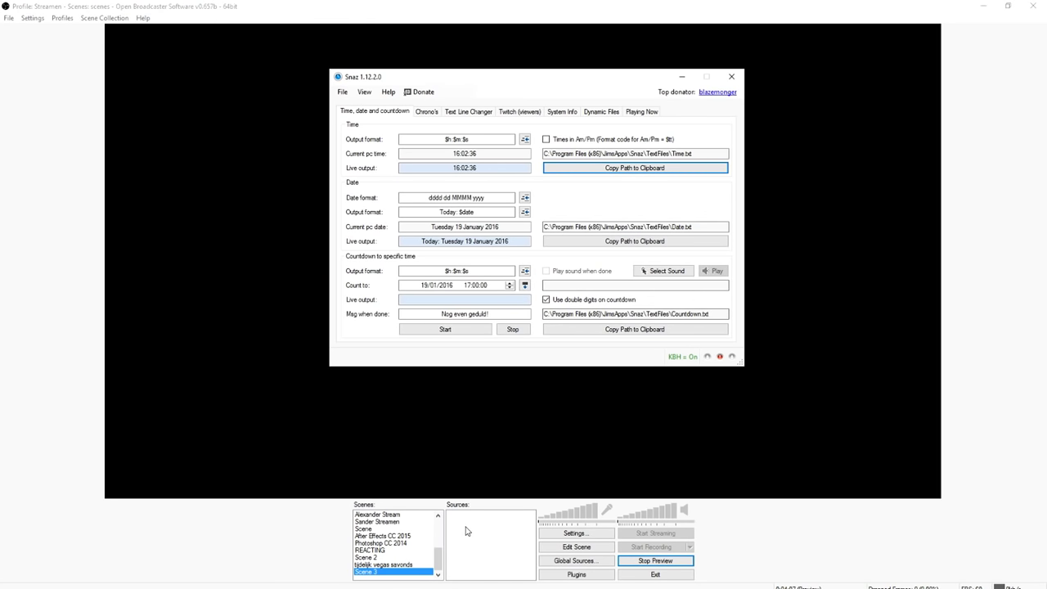
- Add a new text source named Time to Scene 3
right_click(464, 522)
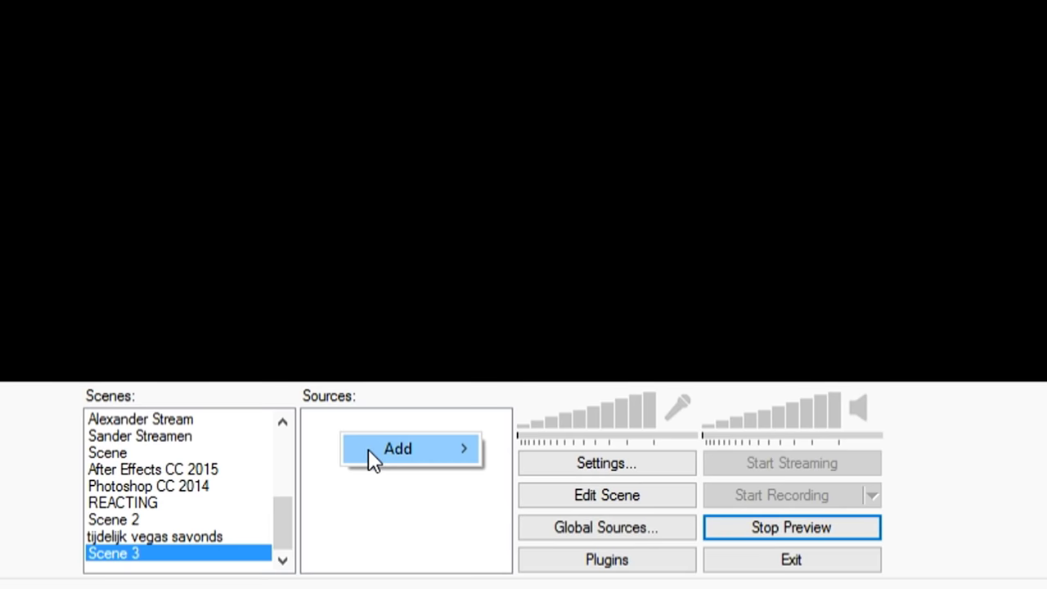
mouse_move(472, 531)
click(584, 480)
text(Time)
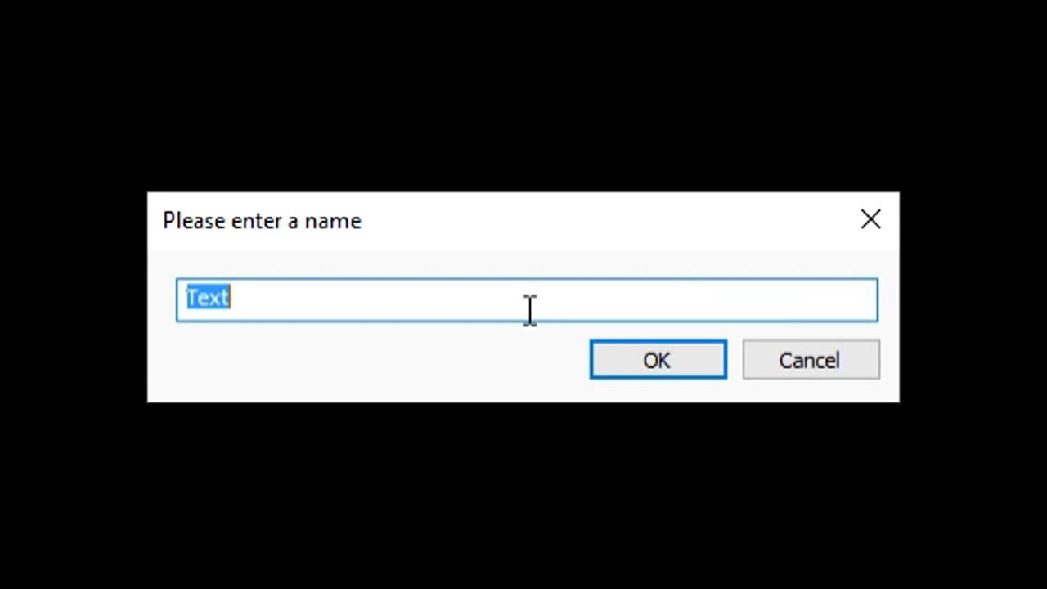
key(Return)
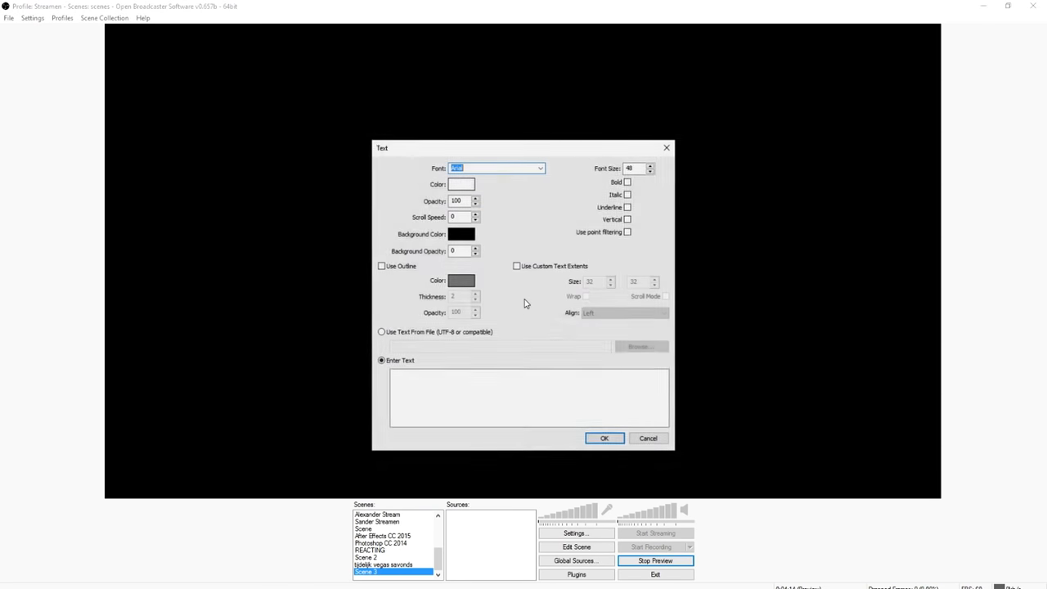
- Make the Time source read its text from the pasted Time.txt path
click(447, 403)
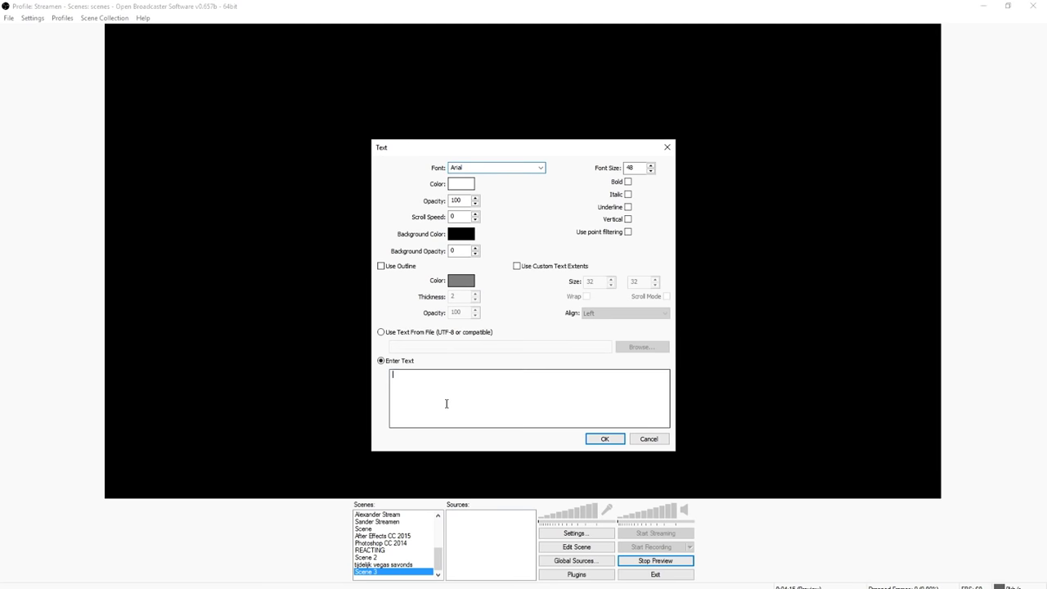
click(434, 334)
click(486, 350)
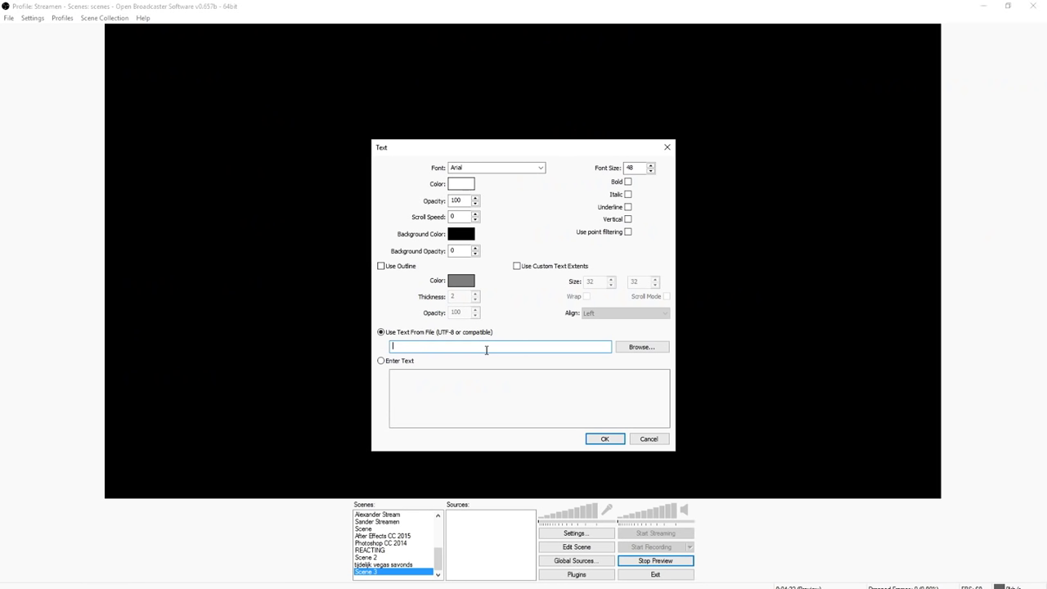
text(C:\Program Files (x86)\JimsApps\Snaz\TextFiles\Time.txt)
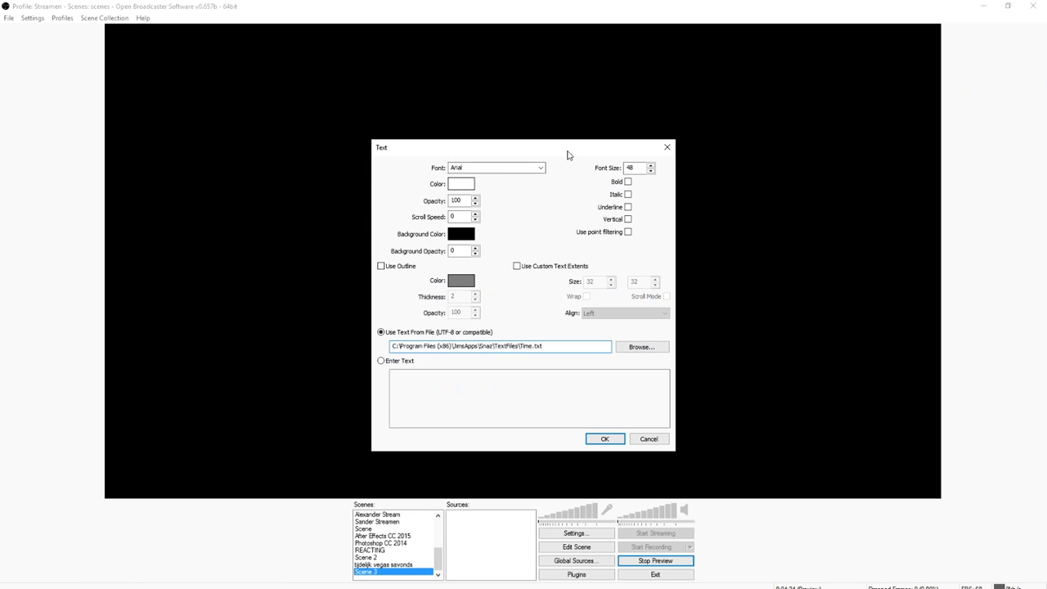
- Set the font size to 80 and confirm the text source
click(645, 167)
drag(637, 168, 569, 169)
text(8)
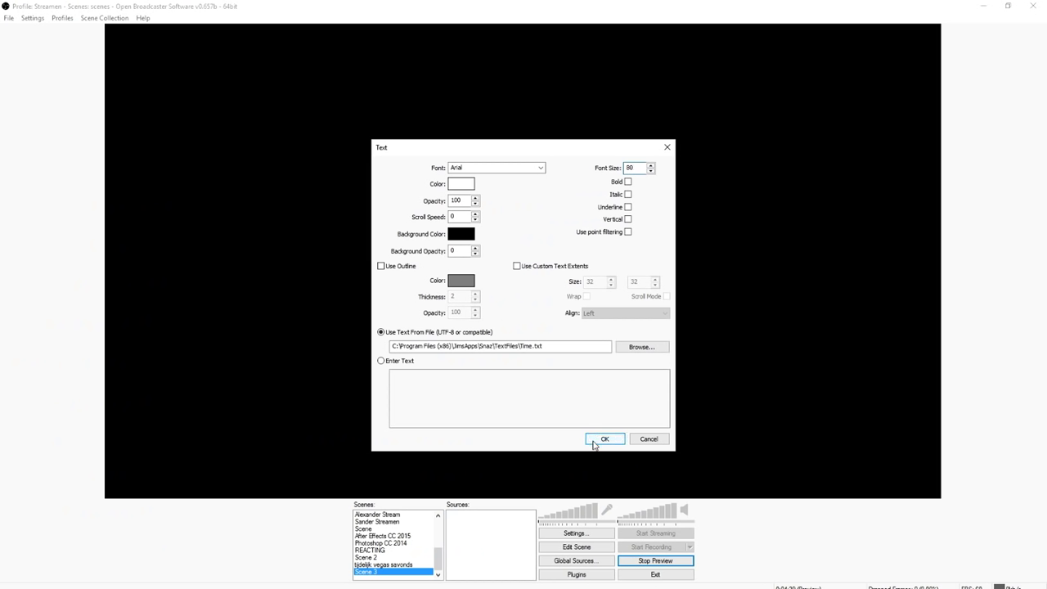
click(484, 168)
click(603, 440)
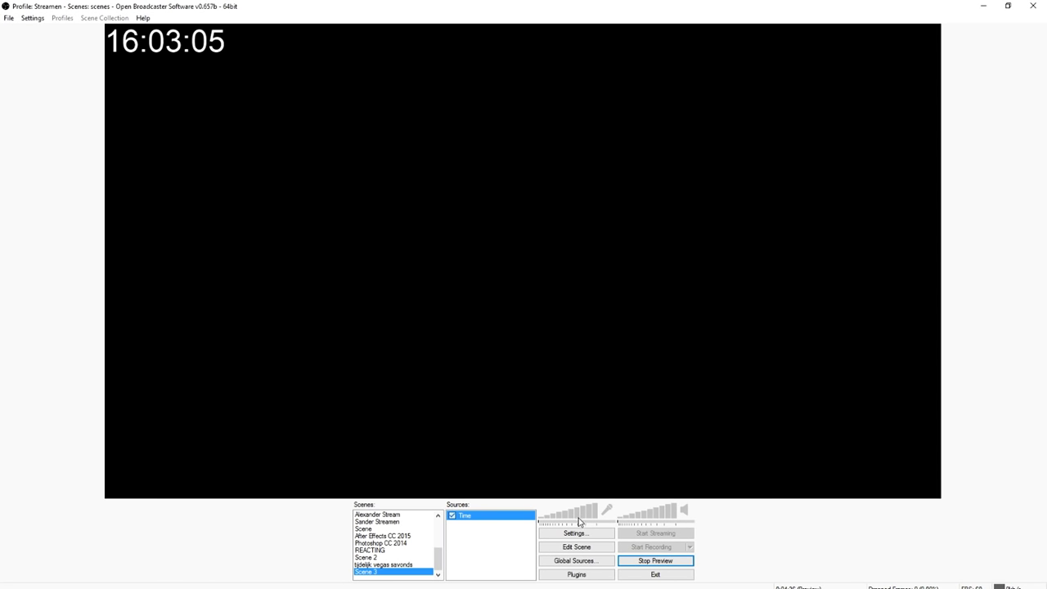
- Resize the clock text and place it at the top centre of the preview
click(578, 547)
drag(222, 58, 488, 226)
drag(371, 258, 570, 106)
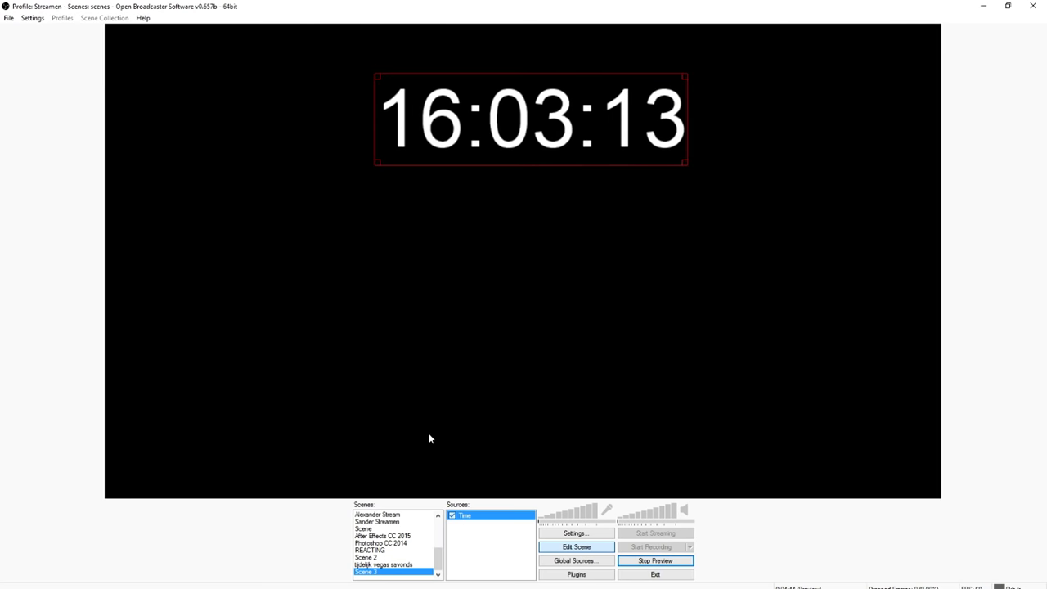
- Bring Snaz back in front of OBS and move its window higher
key(alt+Tab)
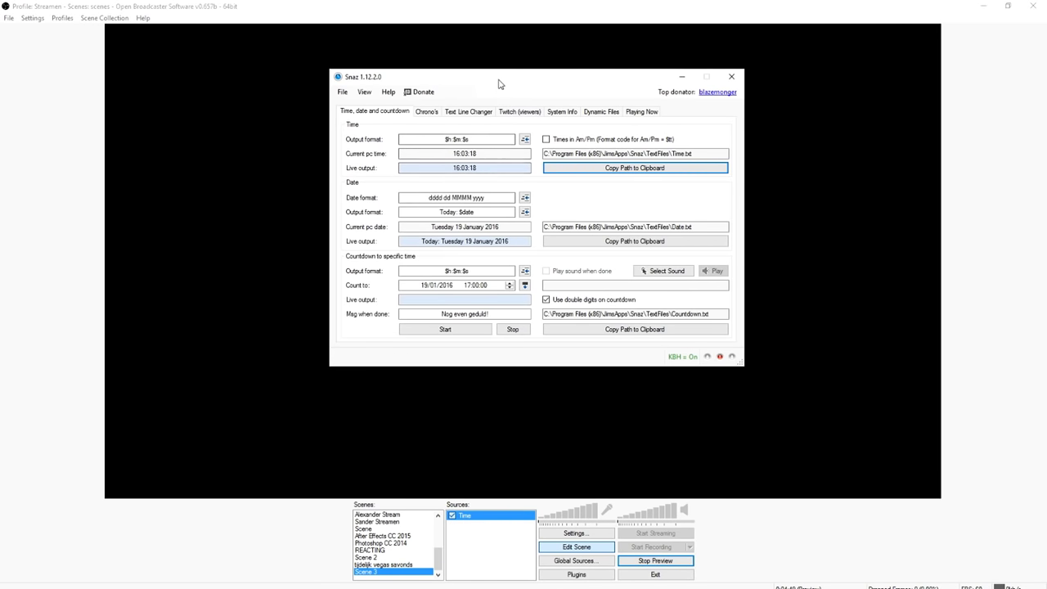
drag(498, 84, 493, 189)
key(alt+Tab)
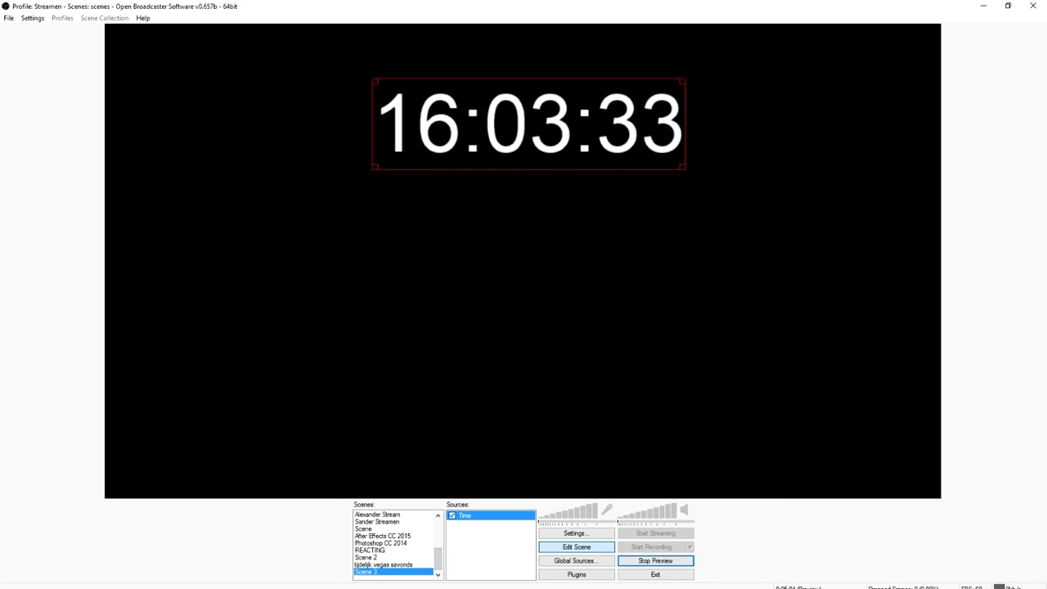
key(alt+Tab)
drag(514, 180, 513, 47)
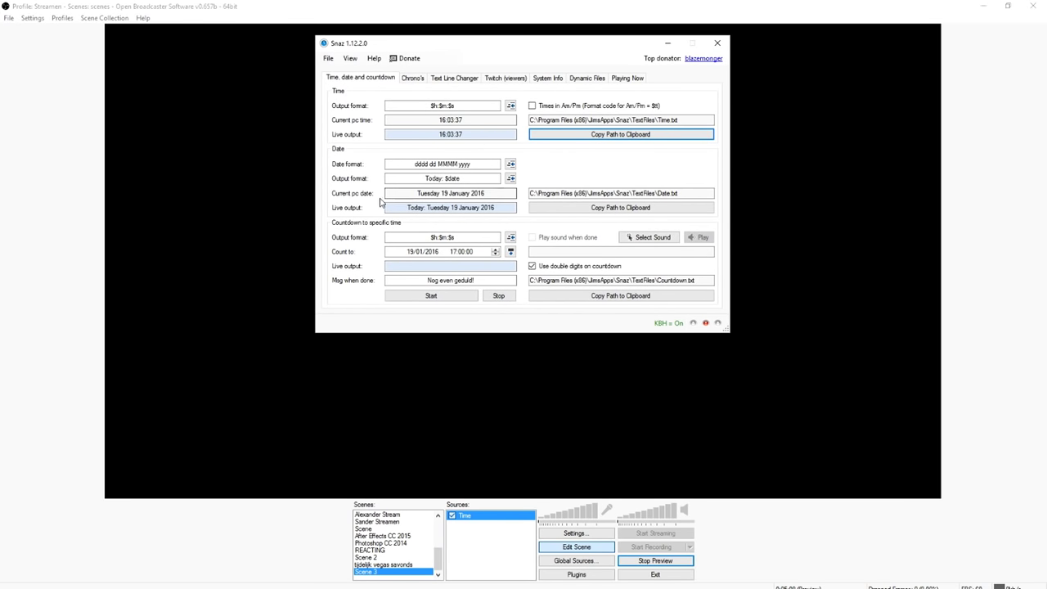
- Point the Time text source at Snaz's Date.txt file instead of Time.txt
click(607, 208)
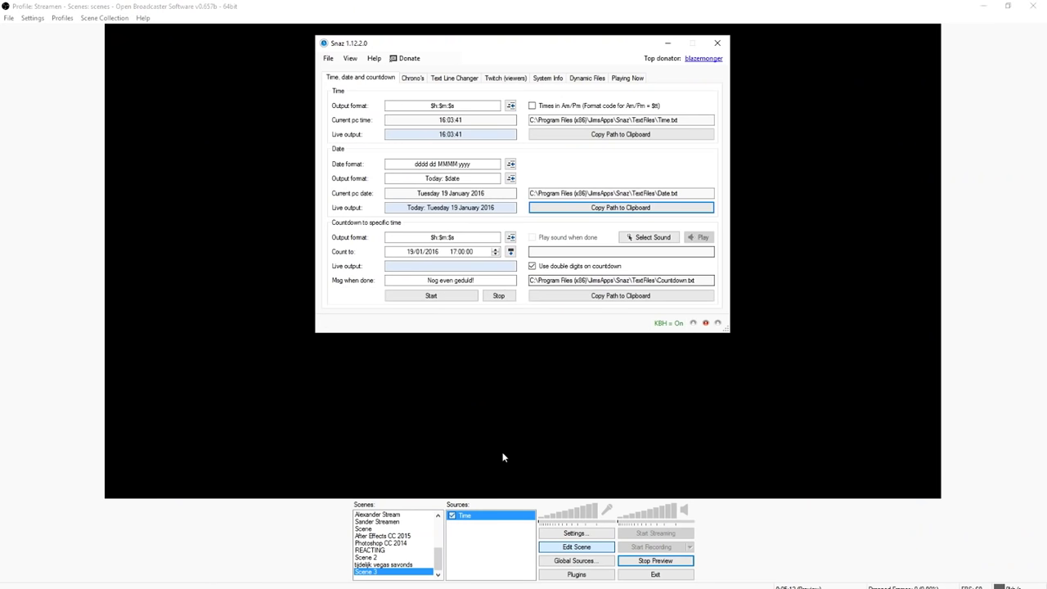
click(478, 518)
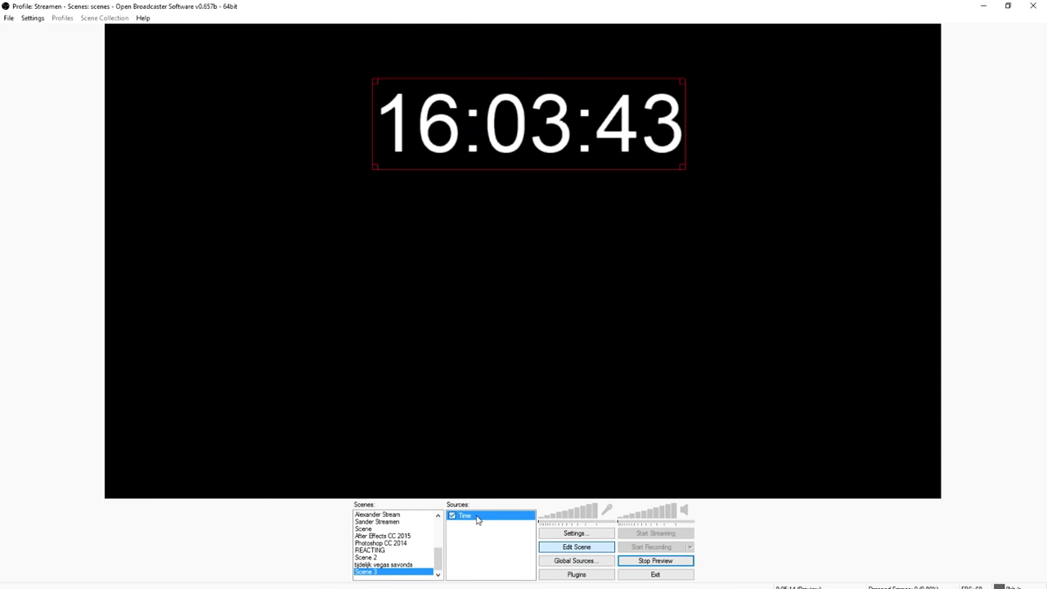
right_click(479, 517)
click(499, 508)
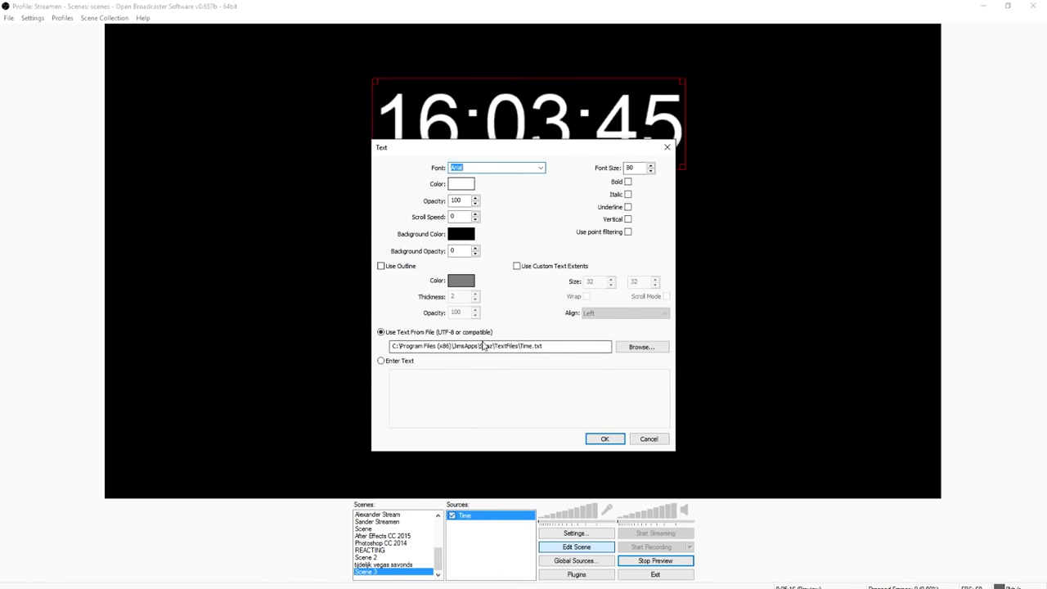
click(483, 346)
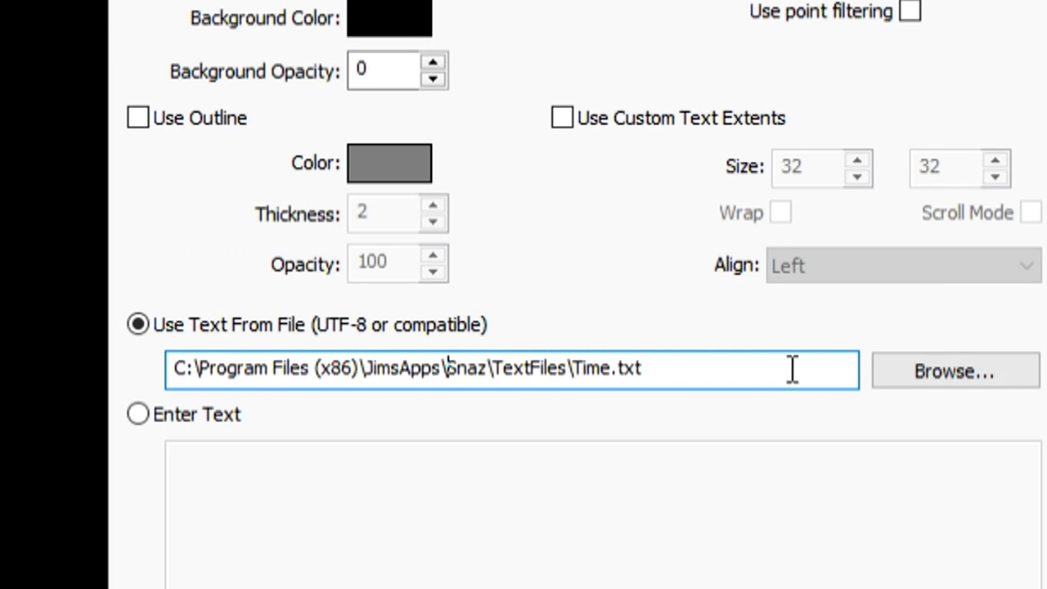
drag(590, 346, 389, 387)
text(C:\Program Files (x86)\JimsApps\Snaz\TextFiles\Date.txt)
click(603, 437)
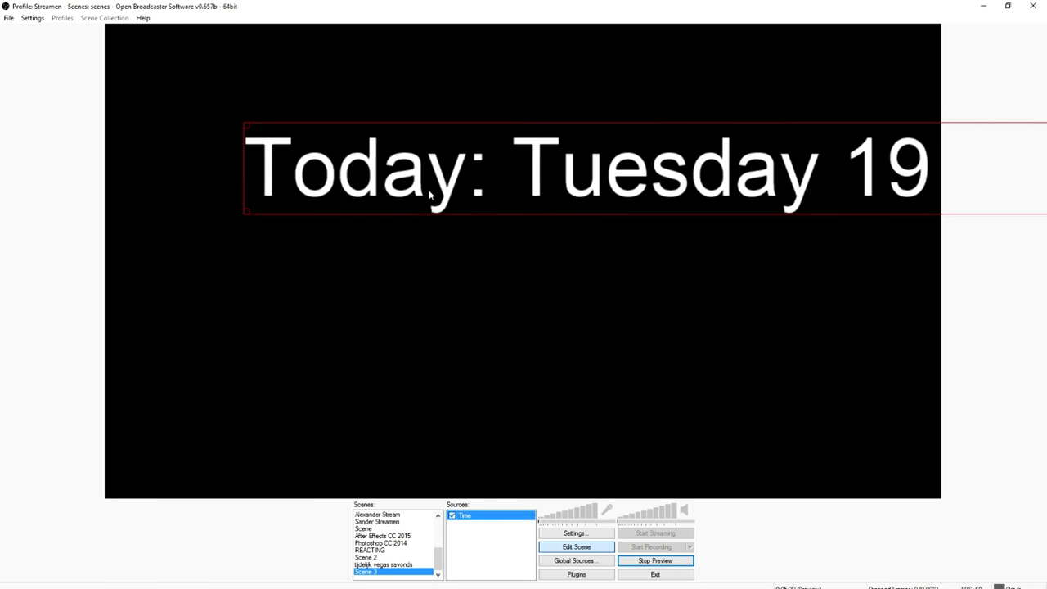
- Shrink the date line to fit and place it near the top centre of the preview
drag(429, 194, 417, 194)
drag(249, 131, 564, 145)
drag(705, 157, 450, 110)
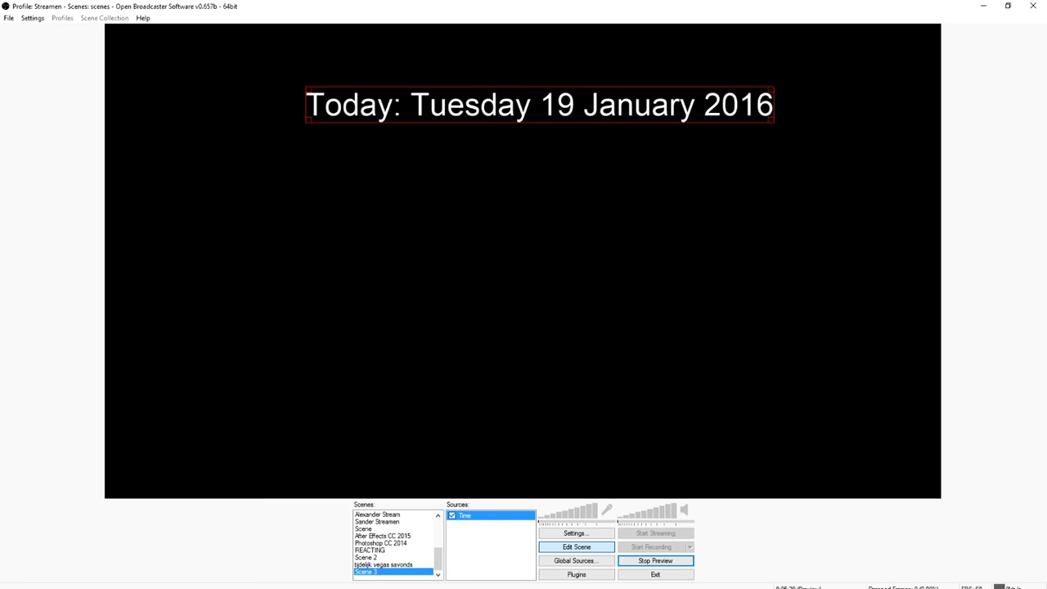
key(alt+Tab)
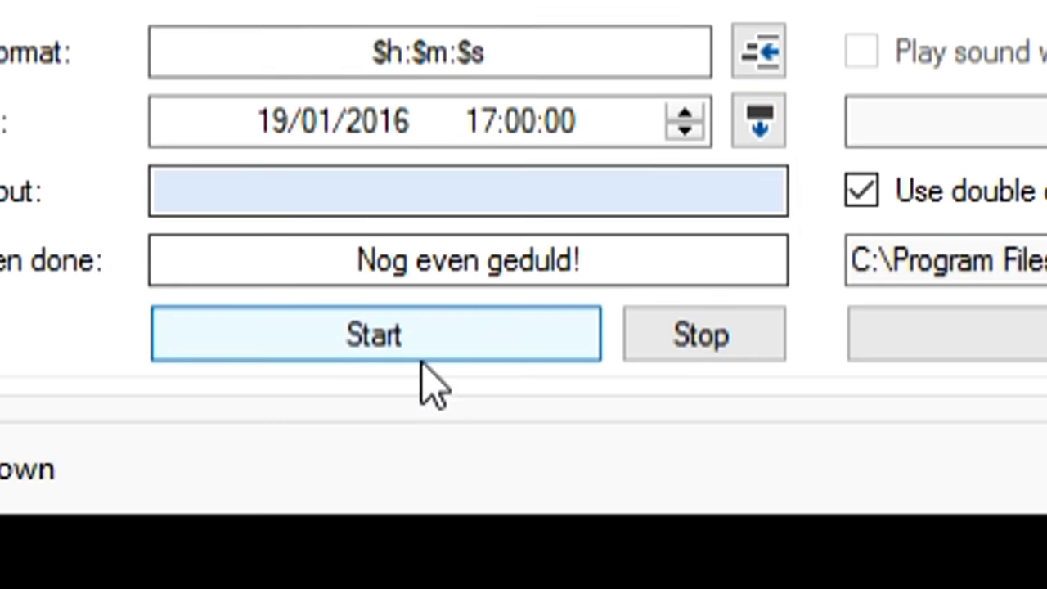
- Start the 17:00:00 countdown, point the Time source at Countdown.txt, and enlarge it centred in the preview
click(422, 359)
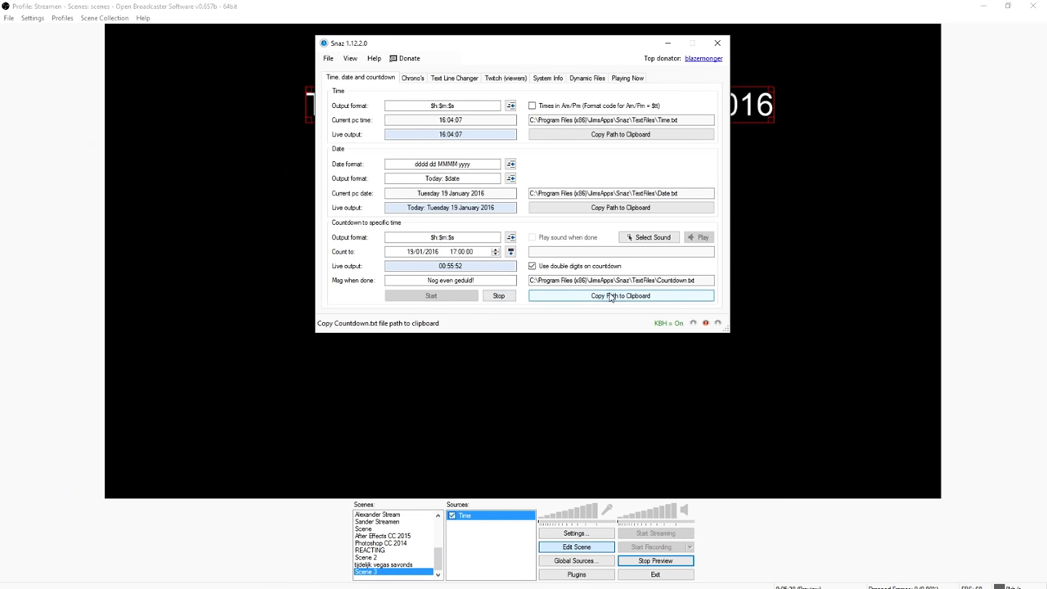
click(610, 296)
click(491, 516)
right_click(491, 515)
click(499, 503)
drag(573, 346, 329, 373)
text(C:\Program Files (x86)\JimsApps\Snaz\TextFiles\Countdown.txt)
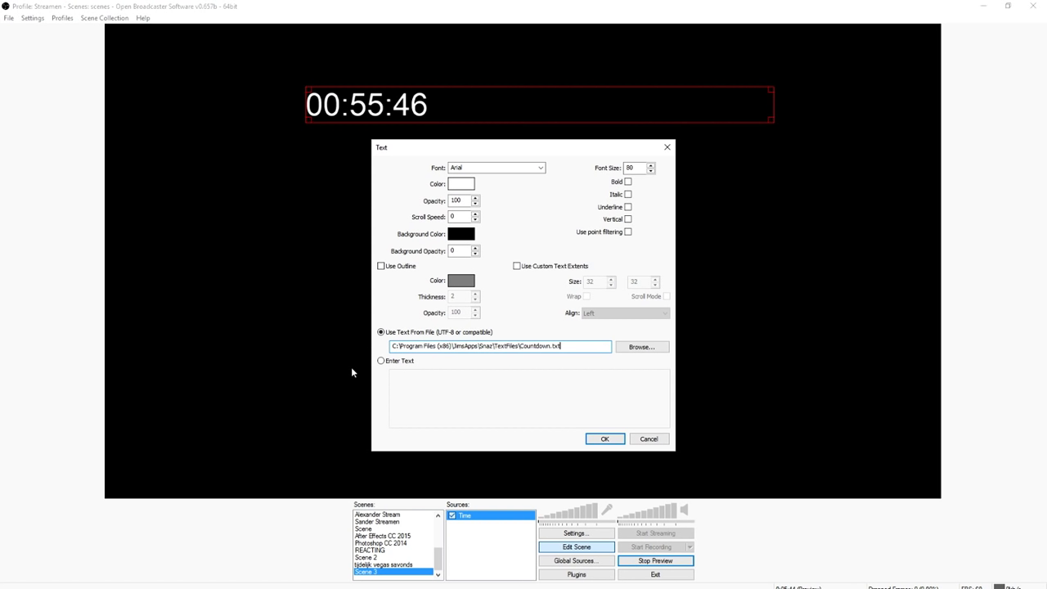
click(606, 439)
drag(374, 112, 689, 178)
click(452, 421)
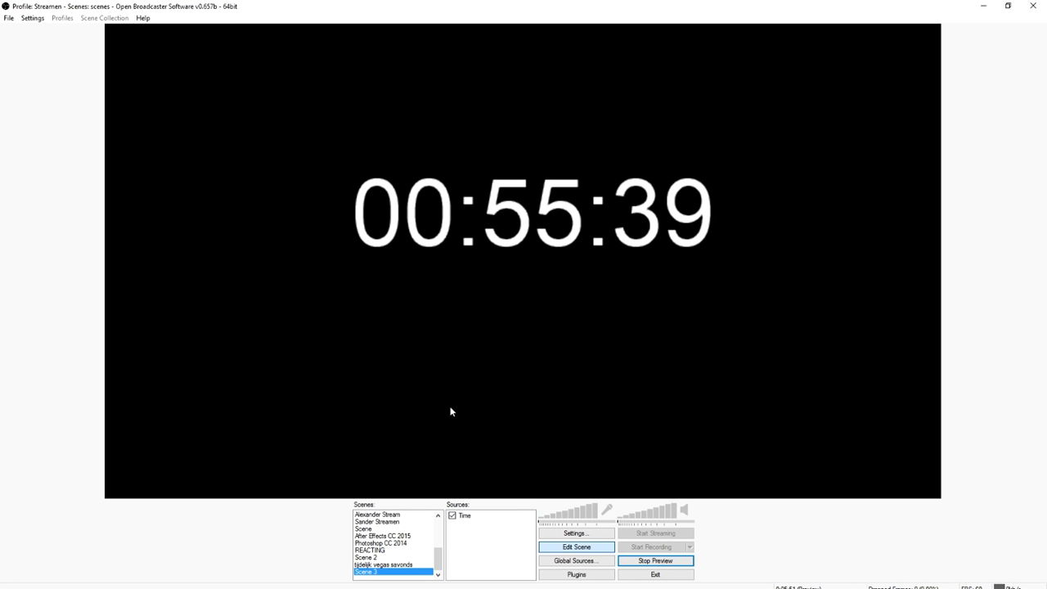